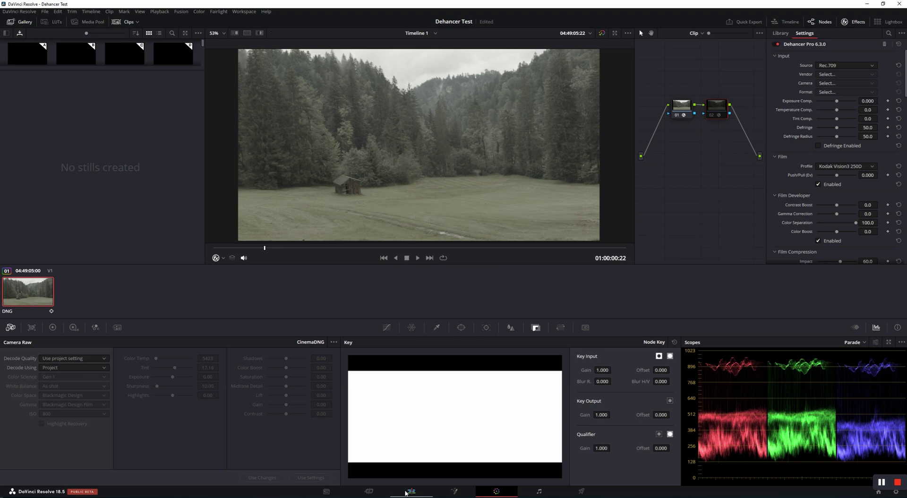
Save the Dehancer Test project with Ctrl+S so the Edited label clears.
{"action": "key", "text": "ctrl+s"}
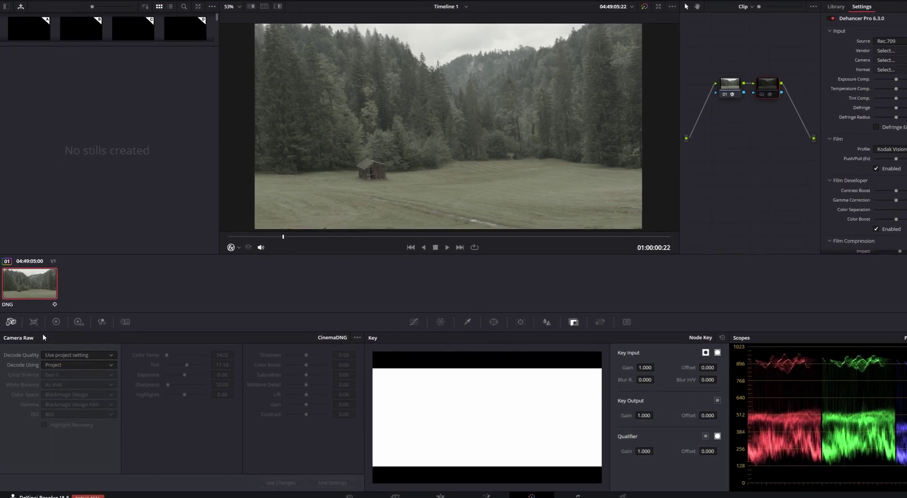
Set Camera Raw Decode Using to Clip and Color Science to Gen 4.
{"action": "left_click", "coordinate": [70, 365]}
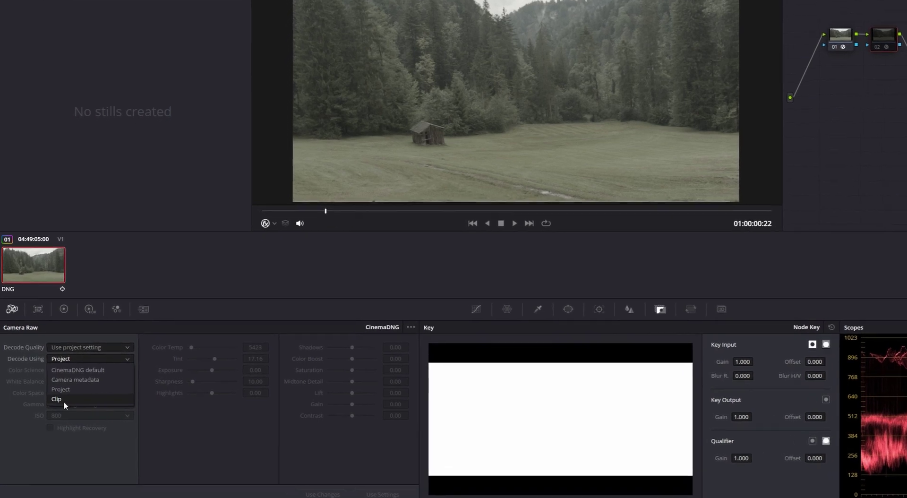
{"action": "left_click", "coordinate": [64, 401]}
{"action": "left_click", "coordinate": [66, 370]}
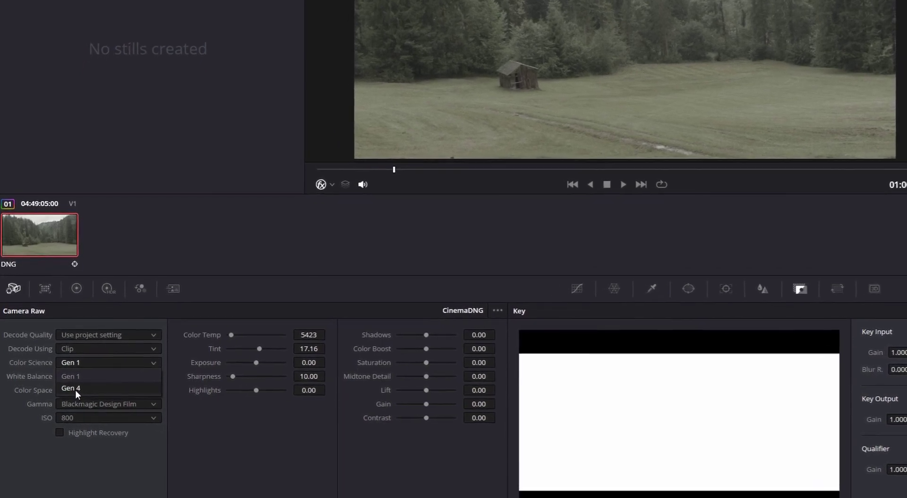
{"action": "left_click", "coordinate": [75, 389]}
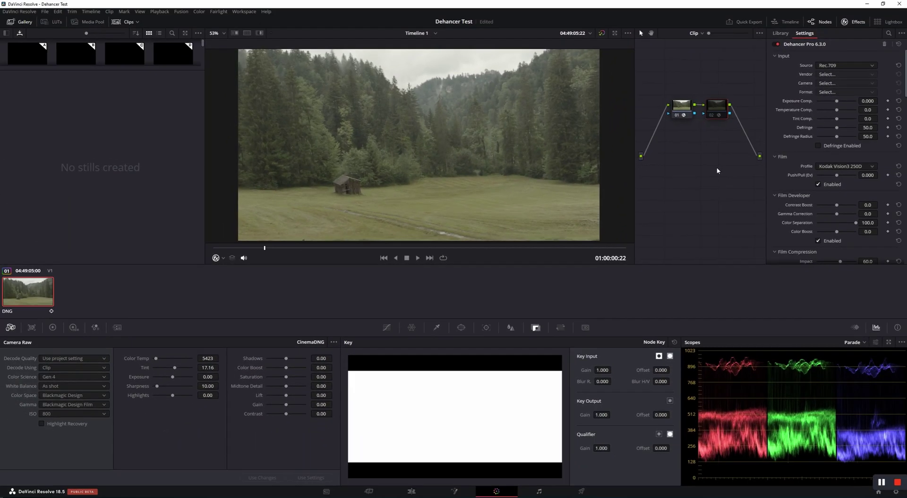
Enable node 02 so the Dehancer Pro Kodak Vision3 250D grade applies to the meadow.
{"action": "left_click", "coordinate": [713, 118]}
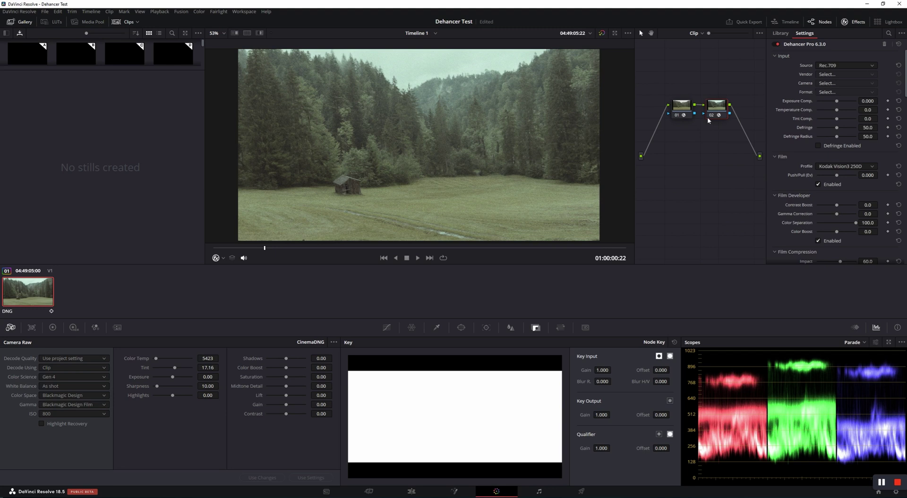
Set Dehancer's input to Choose Camera: Blackmagic Design Pocket Cinema Camera 4K, Film format.
{"action": "left_click", "coordinate": [841, 67]}
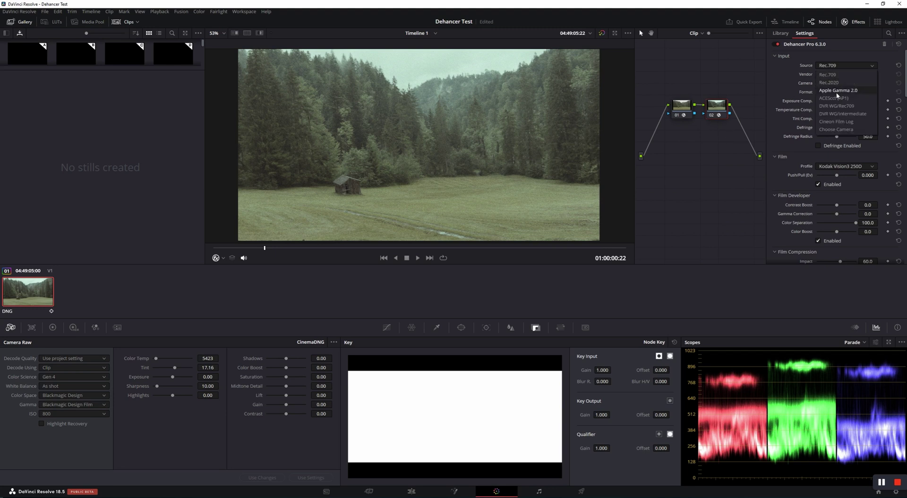
{"action": "left_click", "coordinate": [840, 130]}
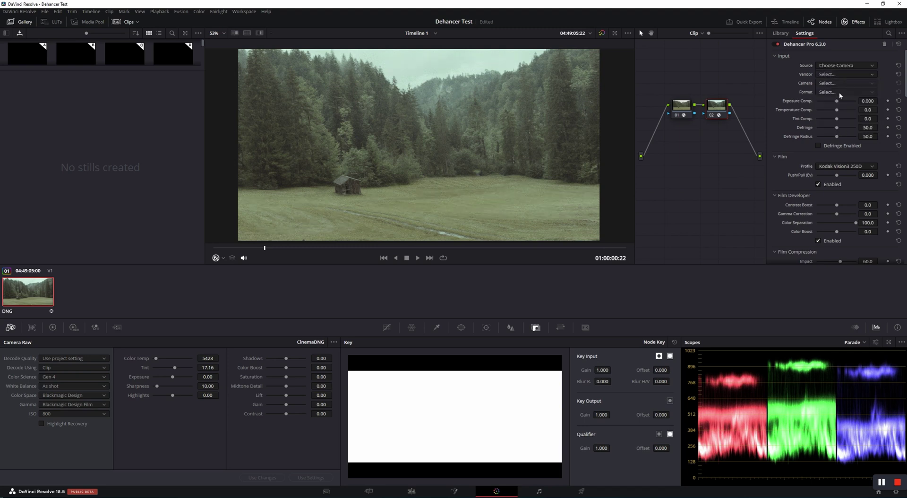
{"action": "left_click", "coordinate": [831, 75]}
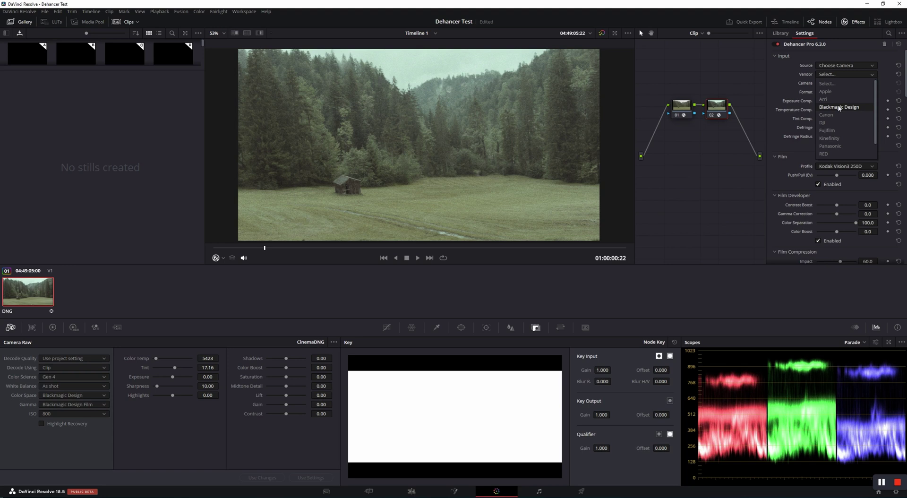
{"action": "left_click", "coordinate": [840, 107]}
{"action": "left_click", "coordinate": [833, 83]}
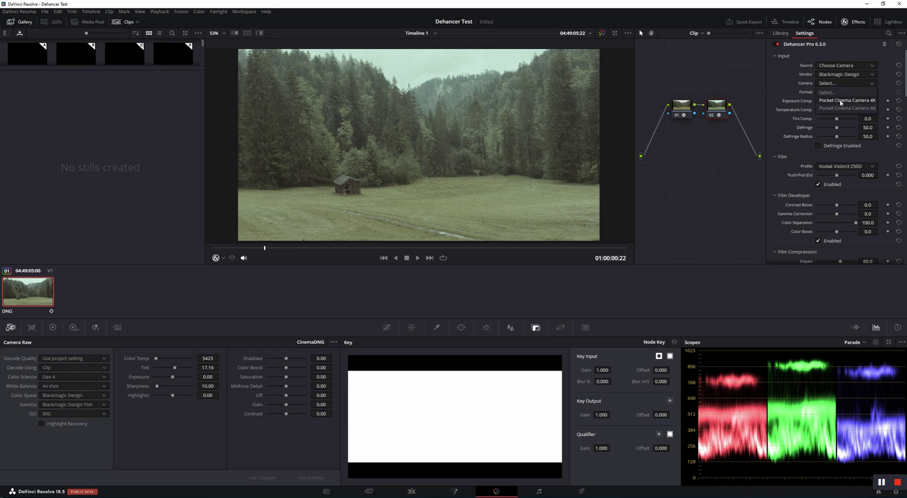
{"action": "left_click", "coordinate": [840, 101]}
{"action": "left_click", "coordinate": [834, 93]}
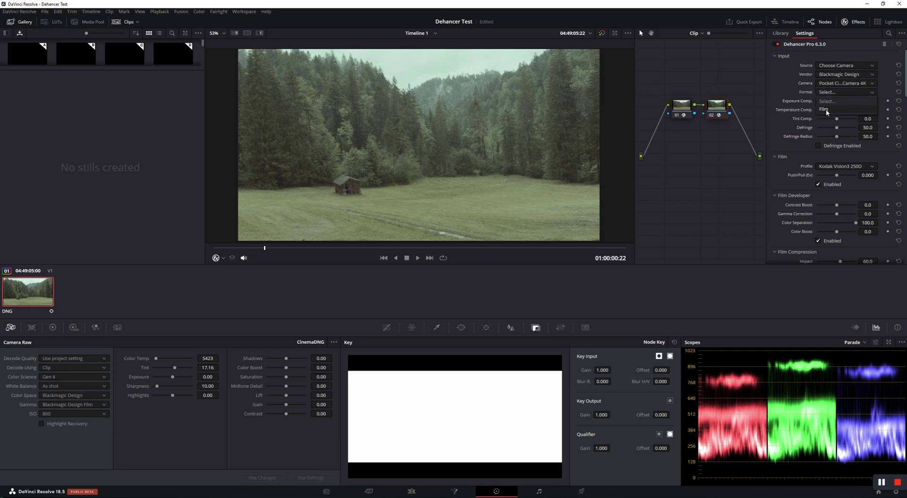
{"action": "left_click", "coordinate": [826, 109]}
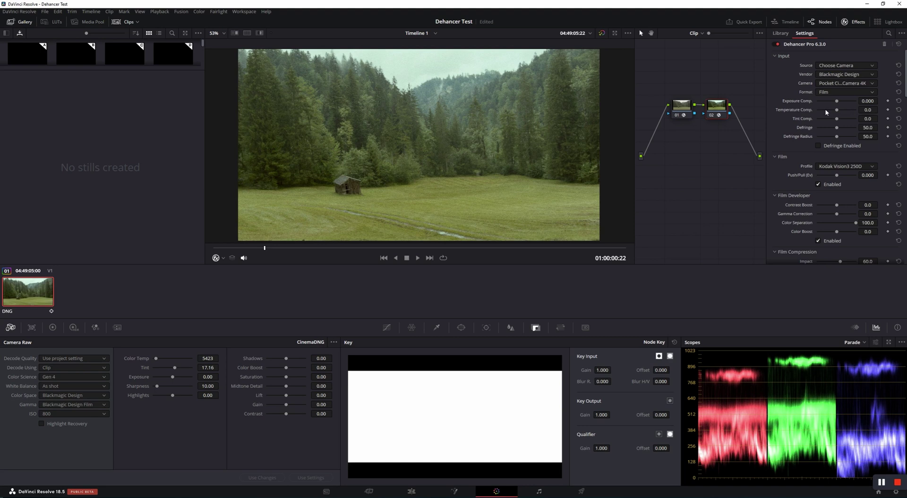
Compare node 02 on and off, and choose Kodak Endura Glossy Paper as the Print profile.
{"action": "left_click", "coordinate": [712, 115]}
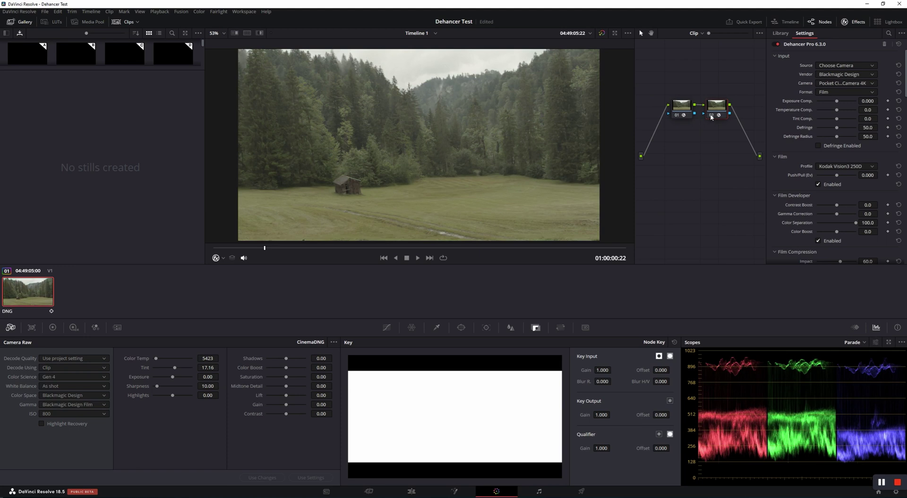
{"action": "left_click", "coordinate": [712, 116]}
{"action": "scroll", "coordinate": [834, 150], "scroll_direction": "down", "scroll_amount": 5}
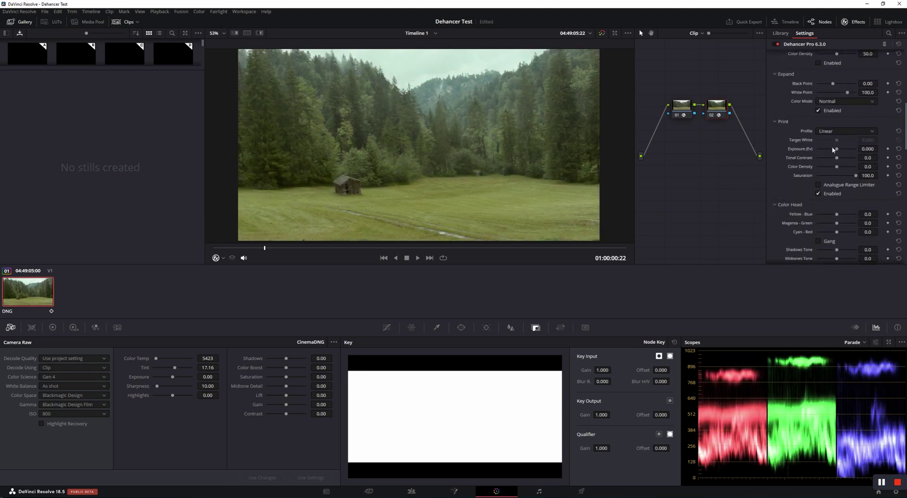
{"action": "scroll", "coordinate": [834, 149], "scroll_direction": "down", "scroll_amount": 6}
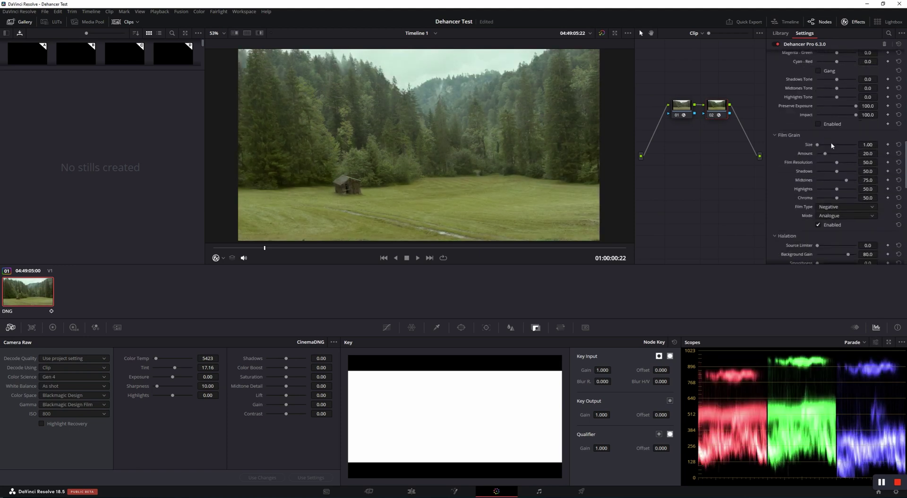
{"action": "scroll", "coordinate": [832, 145], "scroll_direction": "down", "scroll_amount": 2}
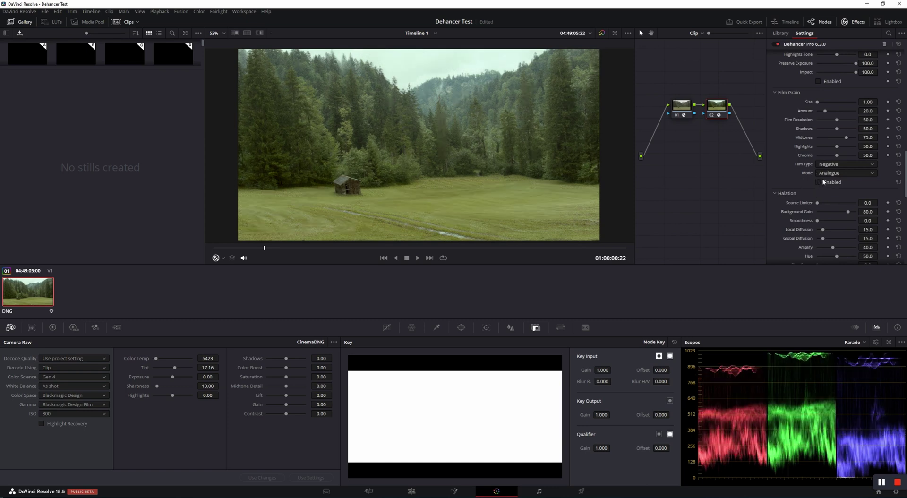
{"action": "scroll", "coordinate": [823, 182], "scroll_direction": "up", "scroll_amount": 5}
{"action": "scroll", "coordinate": [823, 181], "scroll_direction": "up", "scroll_amount": 6}
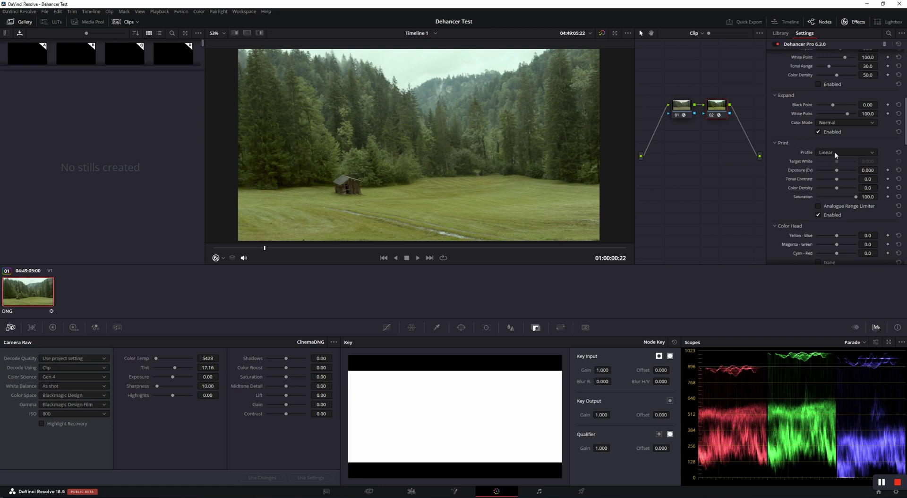
{"action": "left_click", "coordinate": [829, 153]}
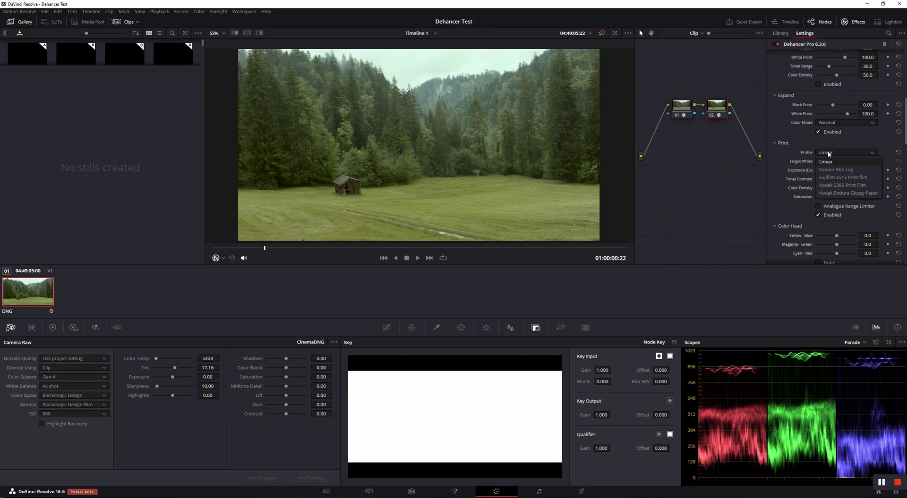
{"action": "left_click", "coordinate": [847, 192]}
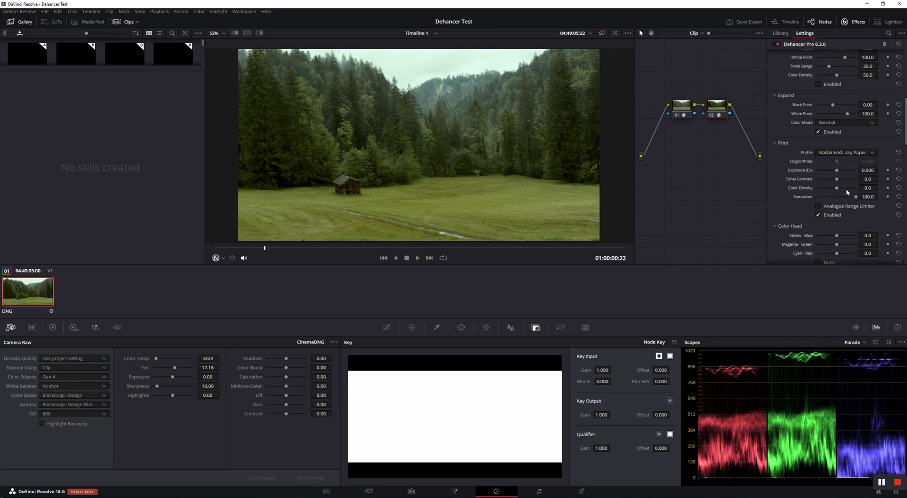
{"action": "left_click", "coordinate": [711, 116]}
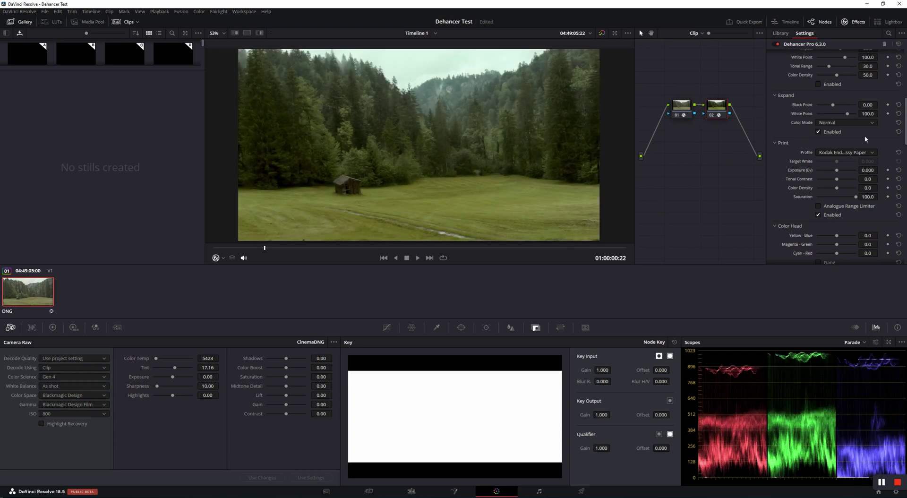
Switch the Dehancer Film Profile from Kodak Vision3 250D to Kodak Aerocolor IV 125.
{"action": "scroll", "coordinate": [869, 134], "scroll_direction": "up", "scroll_amount": 5}
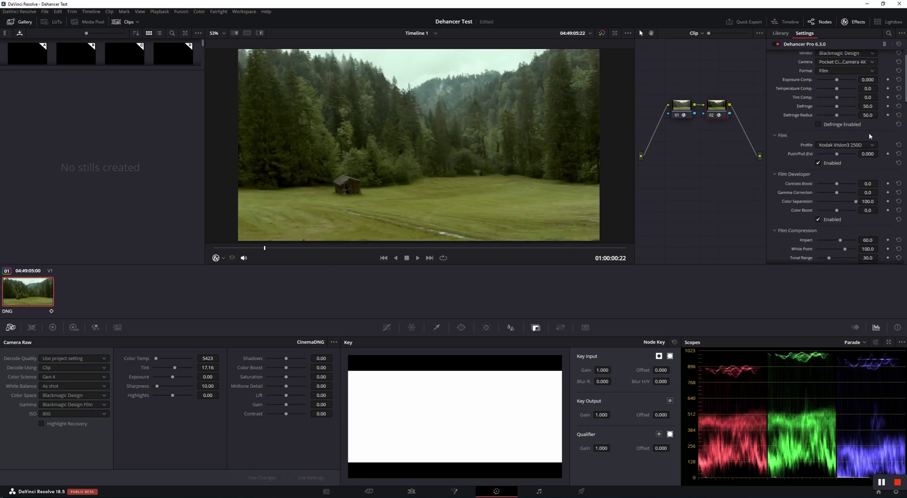
{"action": "left_click", "coordinate": [831, 149]}
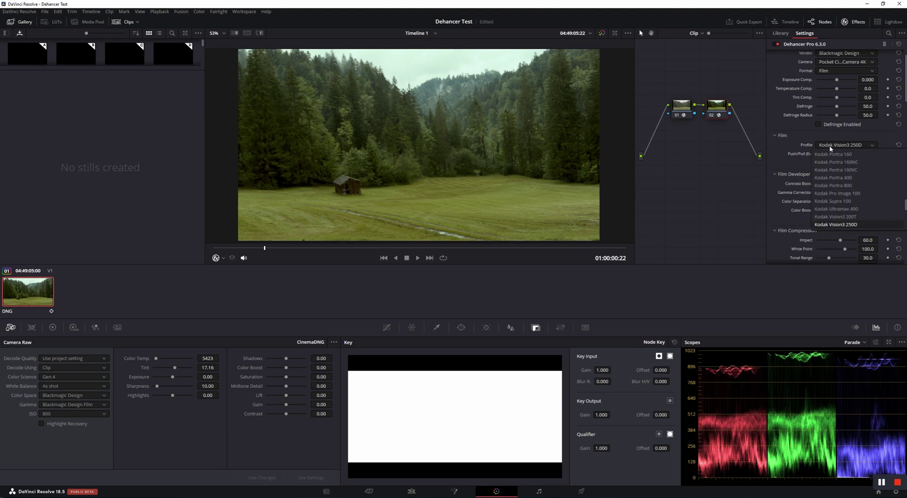
{"action": "scroll", "coordinate": [846, 176], "scroll_direction": "up", "scroll_amount": 5}
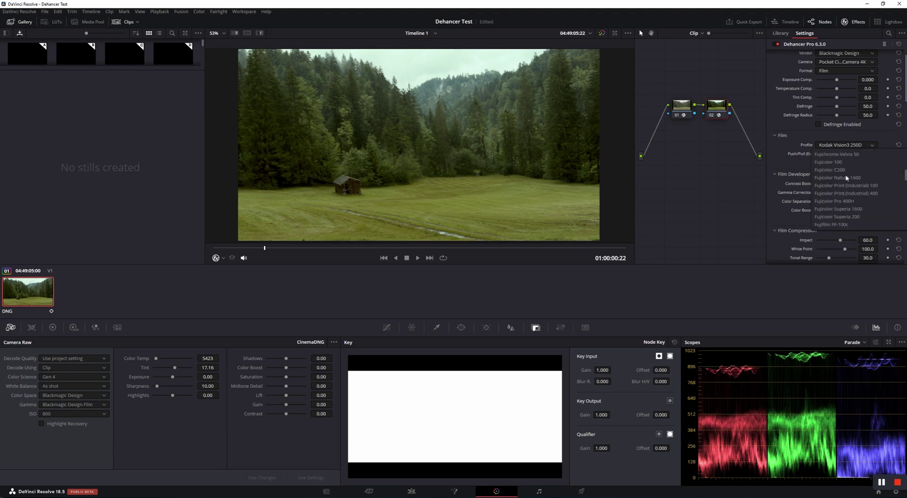
{"action": "scroll", "coordinate": [847, 178], "scroll_direction": "up", "scroll_amount": 5}
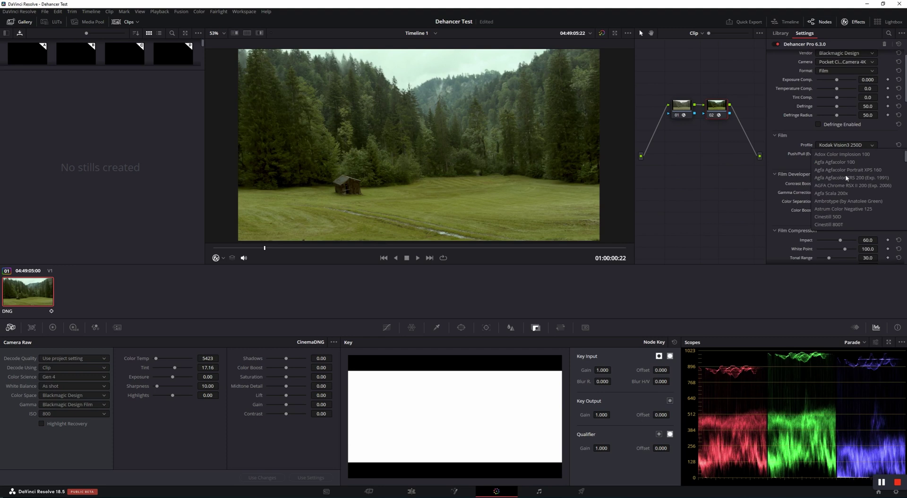
{"action": "scroll", "coordinate": [847, 178], "scroll_direction": "down", "scroll_amount": 4}
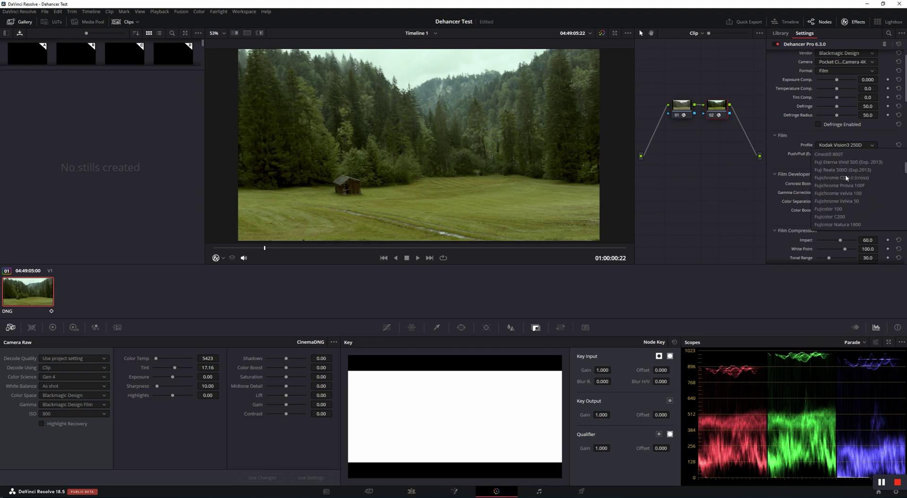
{"action": "scroll", "coordinate": [846, 178], "scroll_direction": "down", "scroll_amount": 4}
{"action": "scroll", "coordinate": [846, 178], "scroll_direction": "down", "scroll_amount": 5}
{"action": "scroll", "coordinate": [846, 178], "scroll_direction": "down", "scroll_amount": 5}
{"action": "scroll", "coordinate": [845, 177], "scroll_direction": "down", "scroll_amount": 5}
{"action": "scroll", "coordinate": [846, 178], "scroll_direction": "down", "scroll_amount": 1}
{"action": "scroll", "coordinate": [846, 172], "scroll_direction": "up", "scroll_amount": 2}
{"action": "scroll", "coordinate": [846, 172], "scroll_direction": "up", "scroll_amount": 10}
{"action": "scroll", "coordinate": [845, 171], "scroll_direction": "up", "scroll_amount": 5}
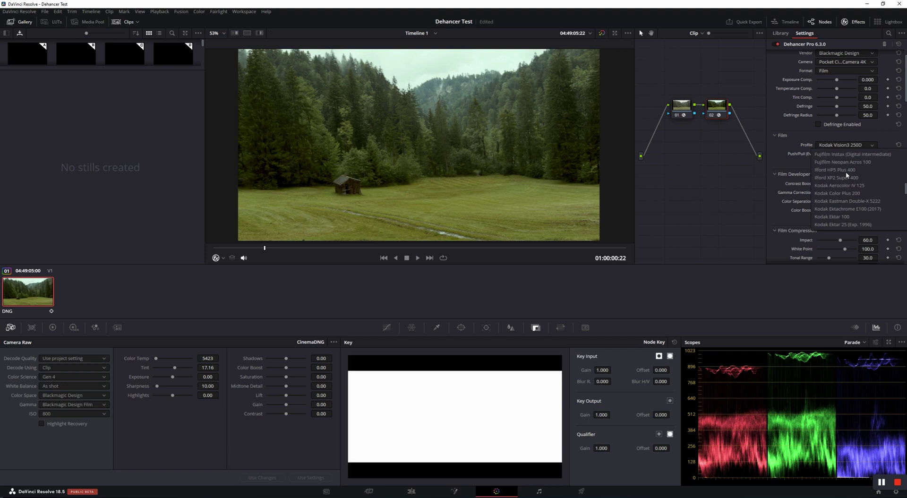
{"action": "scroll", "coordinate": [846, 171], "scroll_direction": "up", "scroll_amount": 1}
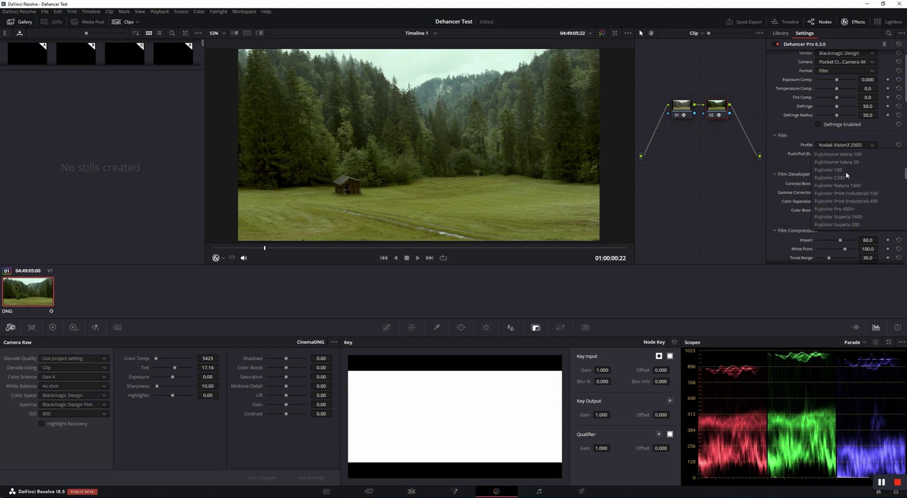
{"action": "scroll", "coordinate": [846, 172], "scroll_direction": "down", "scroll_amount": 3}
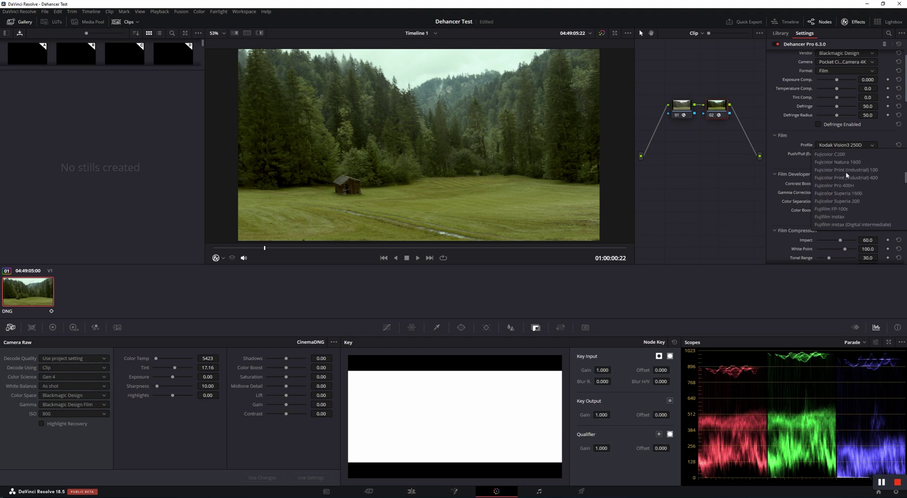
{"action": "scroll", "coordinate": [846, 171], "scroll_direction": "down", "scroll_amount": 12}
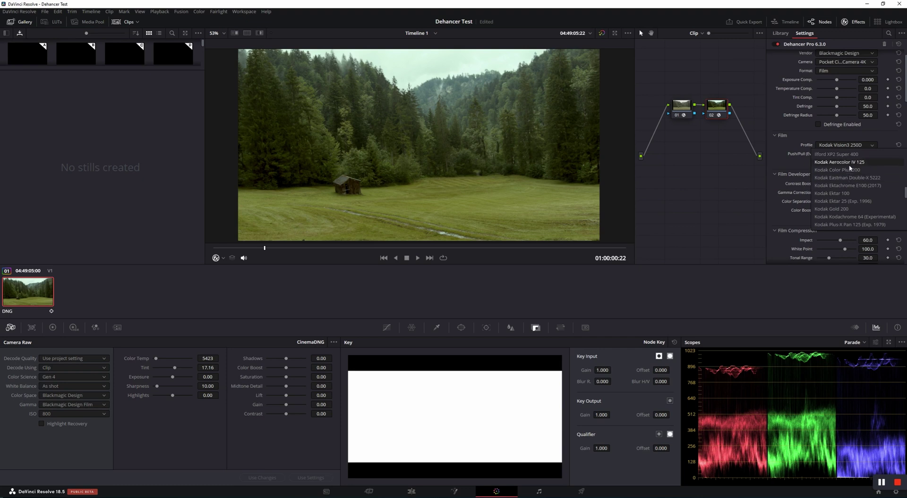
{"action": "left_click", "coordinate": [849, 165]}
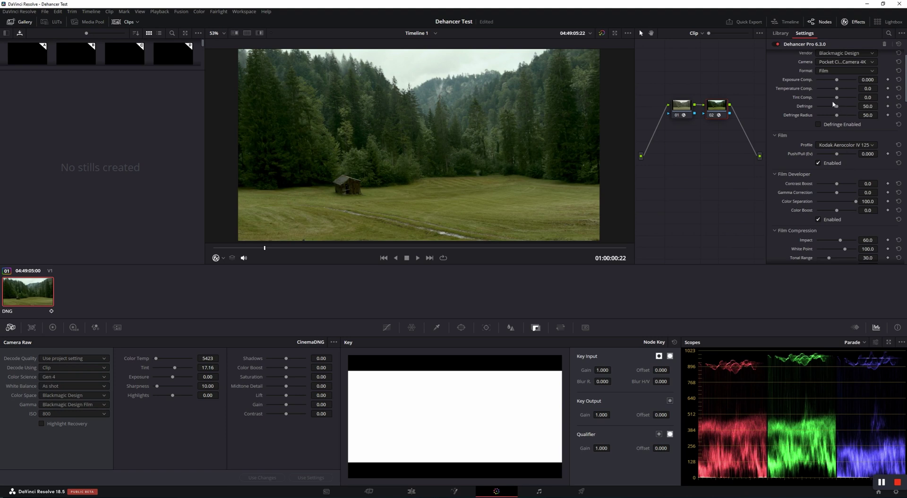
Set Exposure Comp. to 0.192 and Temperature Comp. to 11.9, resetting Tint Comp. to 0.
{"action": "scroll", "coordinate": [832, 103], "scroll_direction": "up", "scroll_amount": 2}
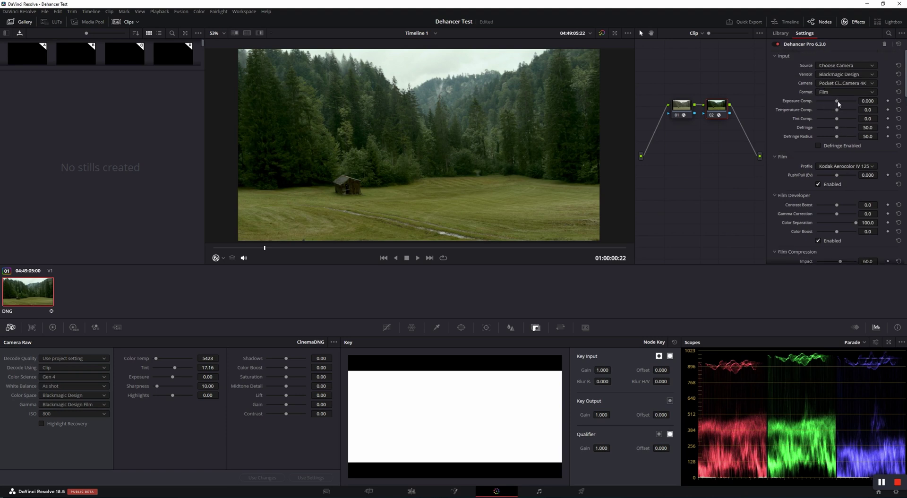
{"action": "left_click_drag", "start_coordinate": [838, 103], "coordinate": [839, 102]}
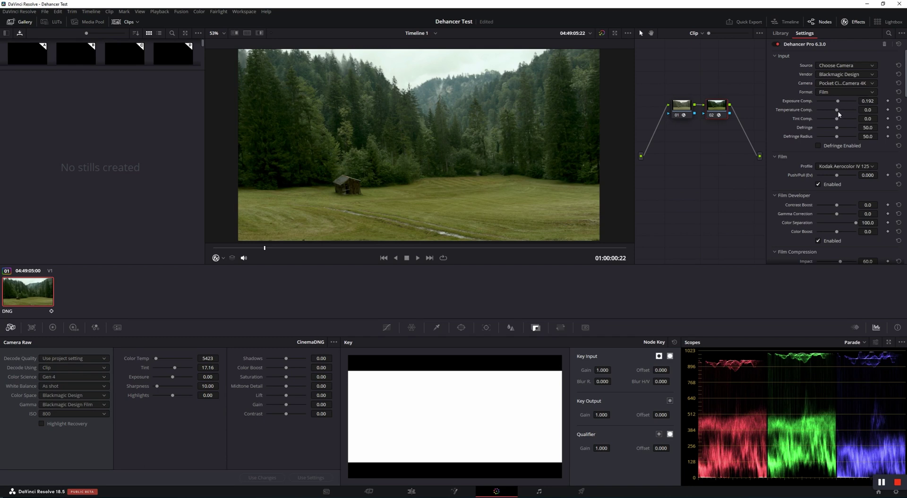
{"action": "left_click_drag", "start_coordinate": [838, 112], "coordinate": [840, 111]}
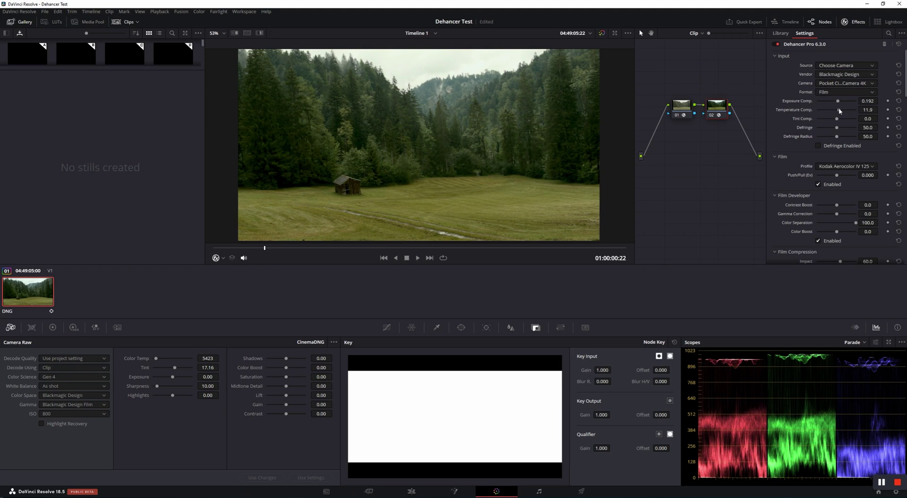
{"action": "left_click_drag", "start_coordinate": [838, 121], "coordinate": [837, 121]}
{"action": "left_click", "coordinate": [900, 119]}
Set Contrast Boost to 21.1, returning Push/Pull, Color Separation (100) and Color Boost to defaults.
{"action": "scroll", "coordinate": [819, 149], "scroll_direction": "down", "scroll_amount": 3}
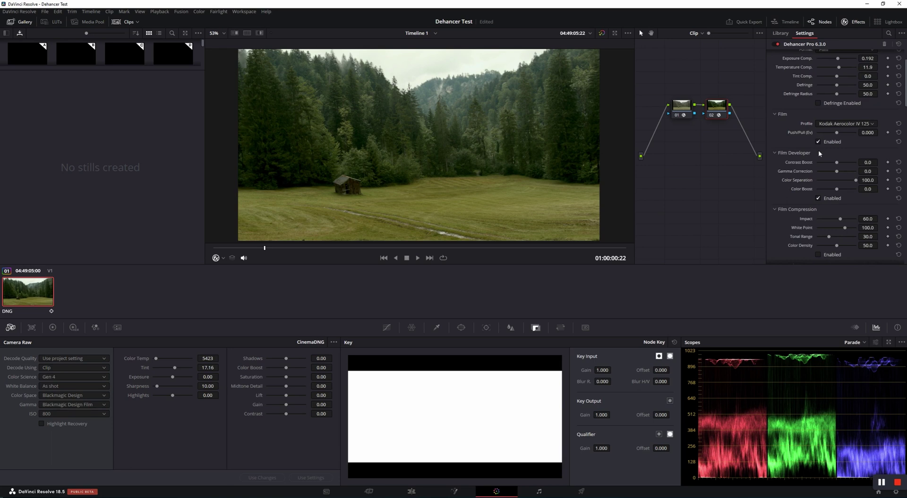
{"action": "left_click_drag", "start_coordinate": [837, 132], "coordinate": [842, 133]}
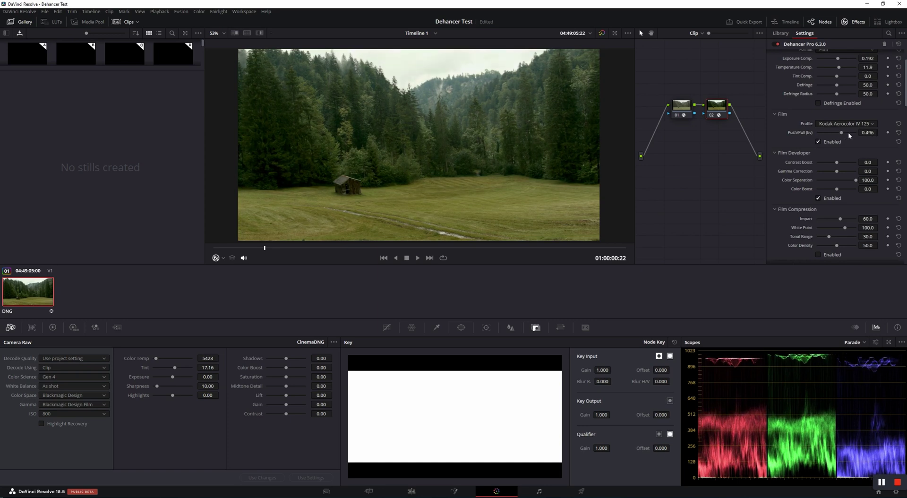
{"action": "left_click", "coordinate": [899, 135]}
{"action": "left_click_drag", "start_coordinate": [837, 162], "coordinate": [842, 164]}
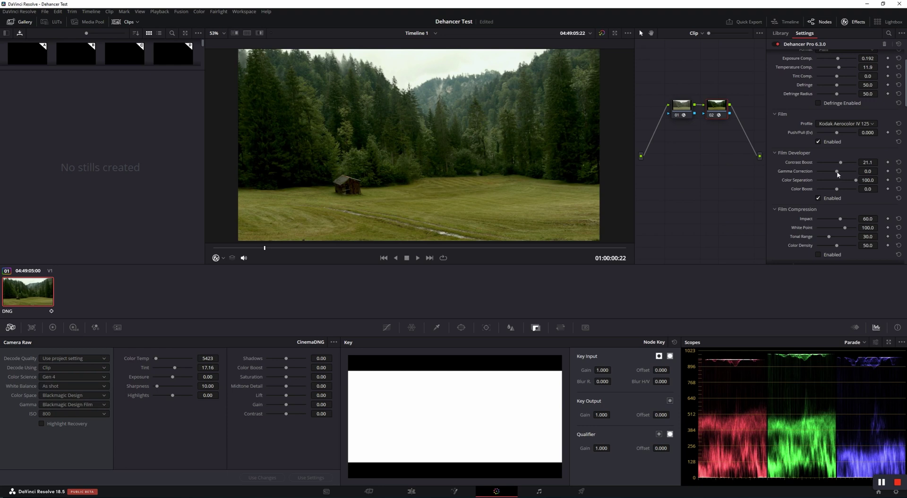
{"action": "left_click_drag", "start_coordinate": [838, 173], "coordinate": [839, 174]}
{"action": "left_click_drag", "start_coordinate": [856, 180], "coordinate": [840, 191]}
{"action": "double_click", "coordinate": [844, 183]}
{"action": "left_click", "coordinate": [899, 189]}
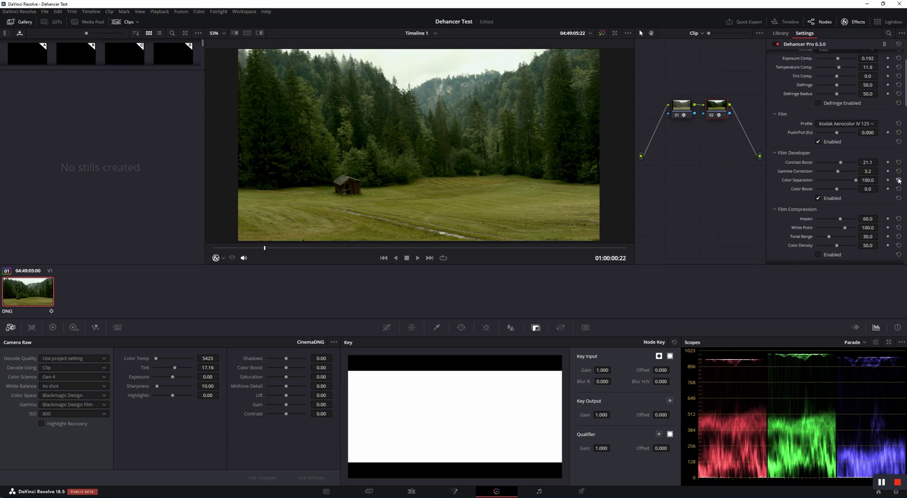
Enable Film Compression with Impact 71.6 and White Point 109.7, Tonal Range reset to 30.
{"action": "scroll", "coordinate": [802, 226], "scroll_direction": "down", "scroll_amount": 1}
{"action": "left_click", "coordinate": [819, 233]}
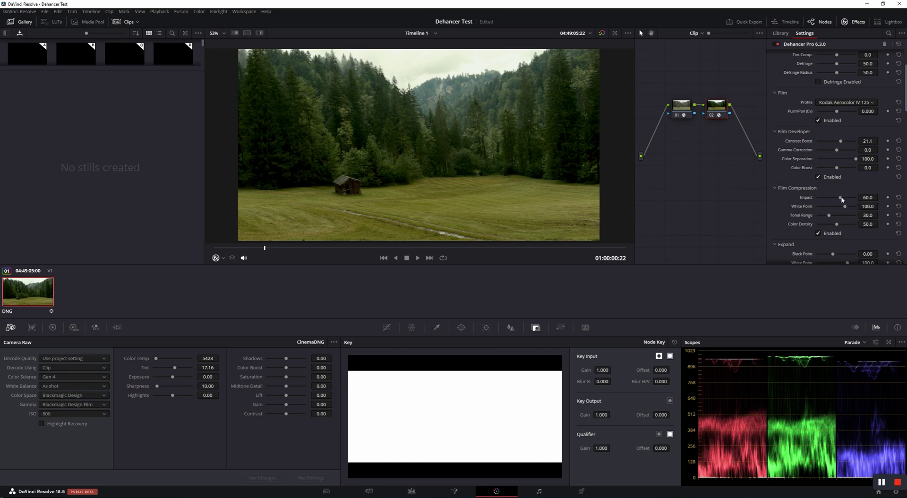
{"action": "left_click_drag", "start_coordinate": [842, 199], "coordinate": [851, 217]}
{"action": "left_click", "coordinate": [899, 215]}
{"action": "scroll", "coordinate": [831, 206], "scroll_direction": "down", "scroll_amount": 5}
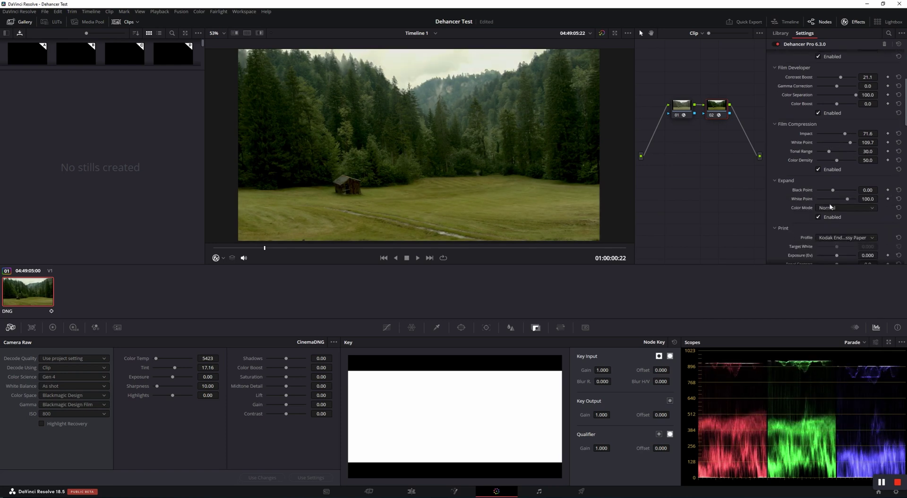
{"action": "left_click_drag", "start_coordinate": [833, 191], "coordinate": [841, 199]}
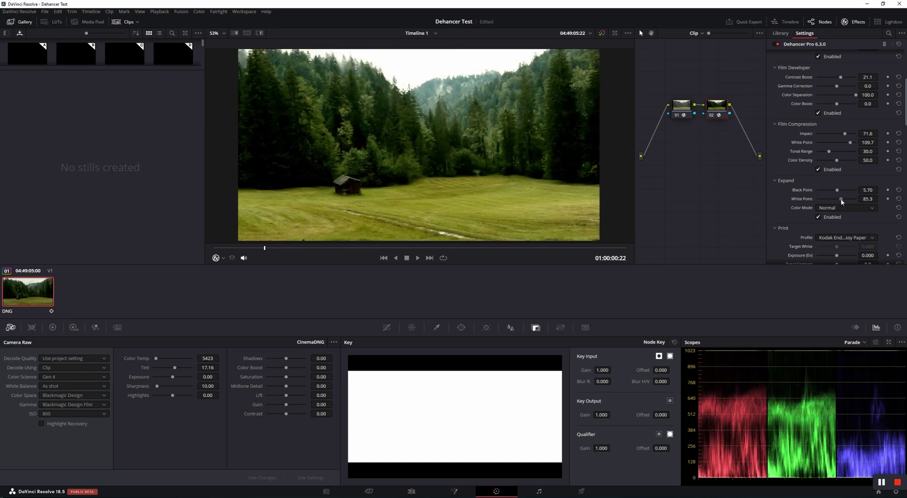
Reset Expand black and white points to 0 and 100, keeping the Kodak Endura Glossy Paper print.
{"action": "left_click", "coordinate": [899, 189]}
{"action": "left_click", "coordinate": [898, 198]}
{"action": "scroll", "coordinate": [859, 206], "scroll_direction": "down", "scroll_amount": 3}
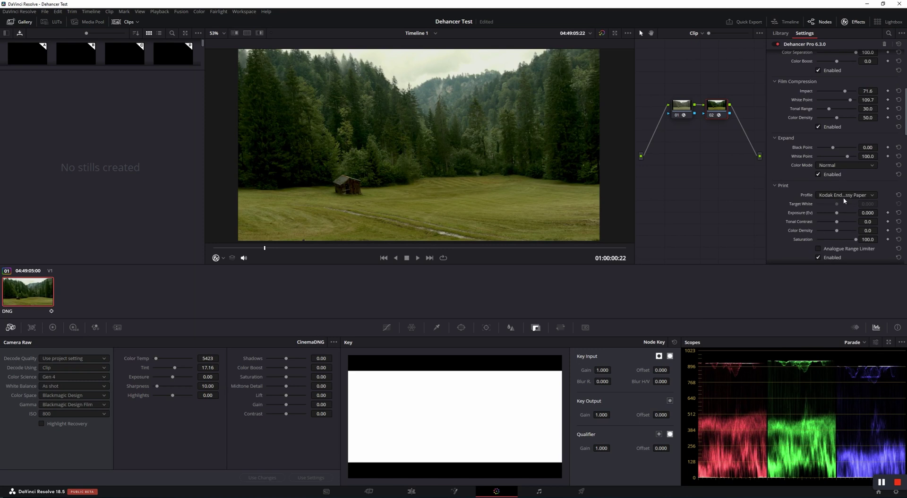
{"action": "scroll", "coordinate": [845, 202], "scroll_direction": "down", "scroll_amount": 1}
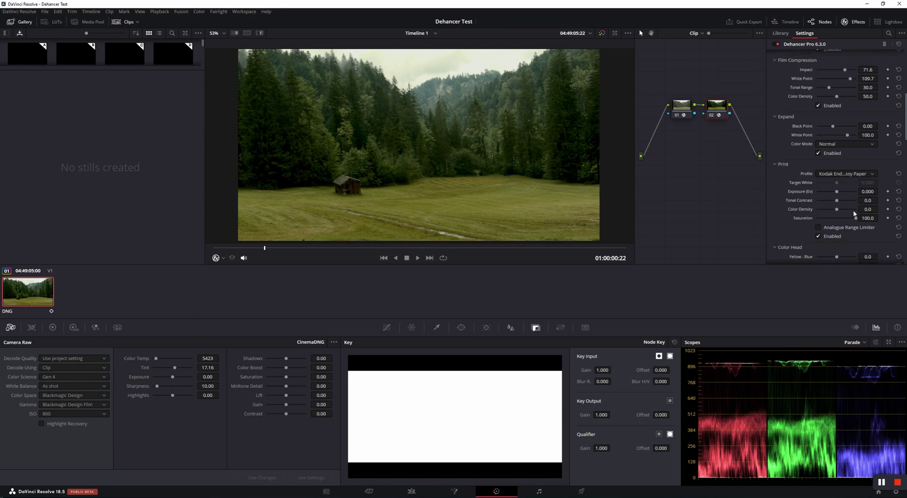
{"action": "left_click", "coordinate": [846, 174]}
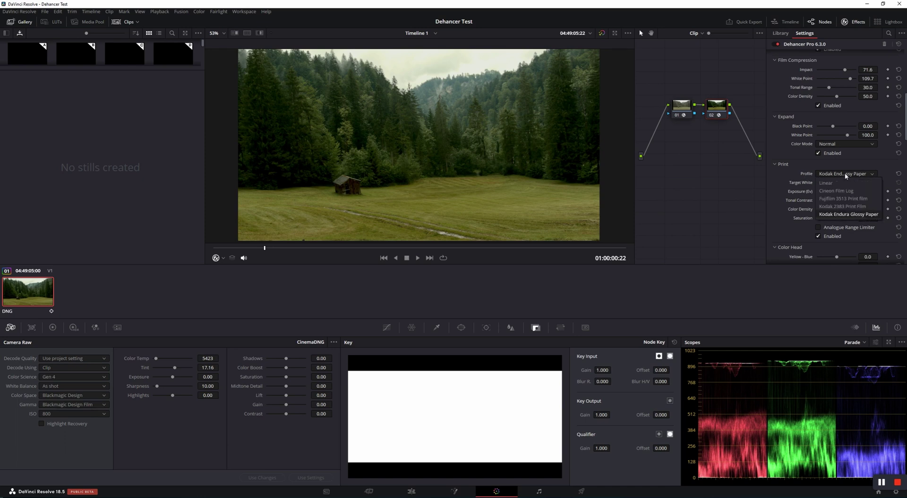
{"action": "left_click", "coordinate": [846, 175]}
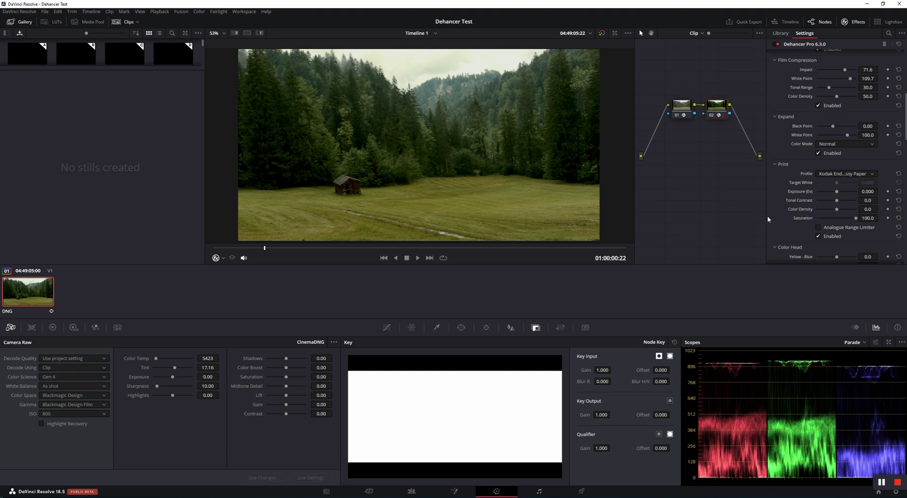
Enable Color Head, with Yellow-Blue and Magenta-Green reset to 0.
{"action": "scroll", "coordinate": [849, 148], "scroll_direction": "down", "scroll_amount": 5}
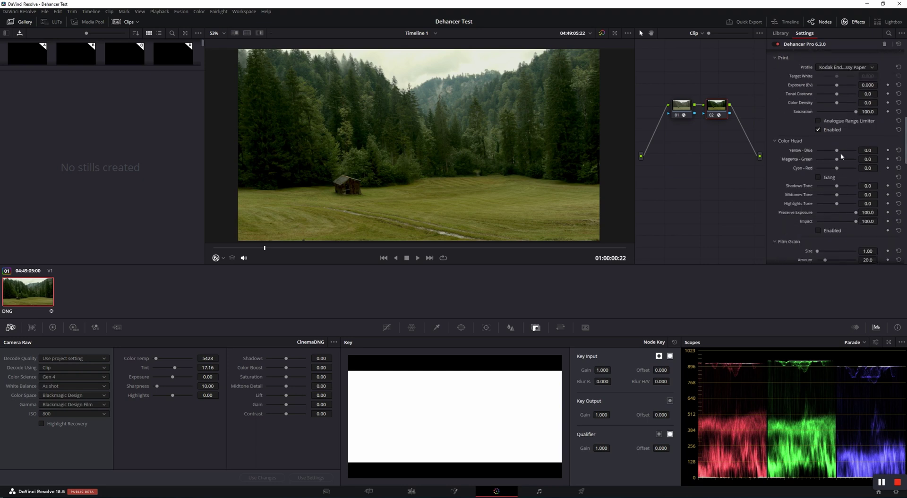
{"action": "left_click", "coordinate": [818, 230]}
{"action": "left_click_drag", "start_coordinate": [841, 150], "coordinate": [841, 161]}
{"action": "left_click", "coordinate": [900, 150]}
{"action": "left_click", "coordinate": [899, 159]}
{"action": "scroll", "coordinate": [838, 177], "scroll_direction": "down", "scroll_amount": 3}
Switch film grain on and set its film type to Positive.
{"action": "scroll", "coordinate": [838, 178], "scroll_direction": "down", "scroll_amount": 2}
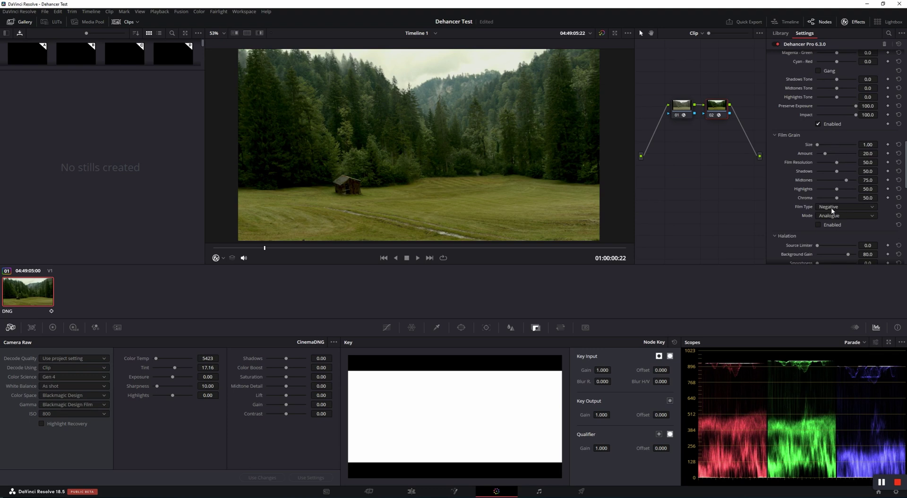
{"action": "left_click", "coordinate": [818, 225]}
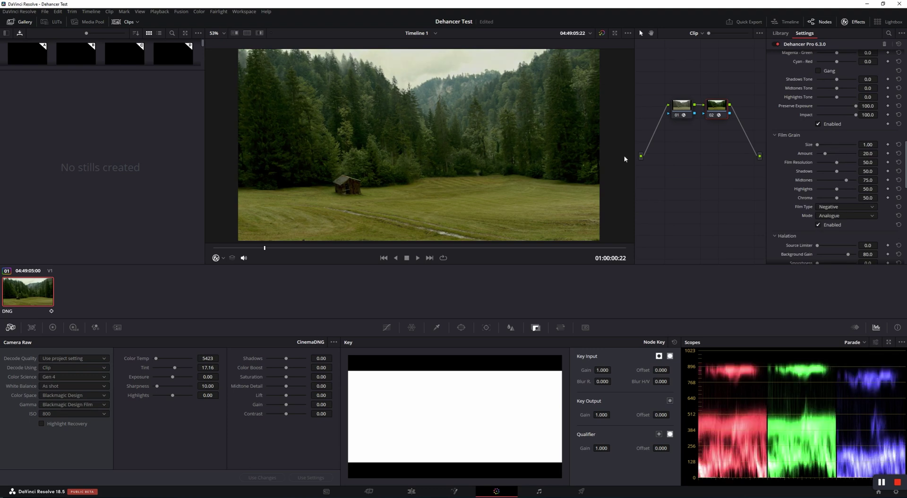
{"action": "scroll", "coordinate": [460, 146], "scroll_direction": "up", "scroll_amount": 3}
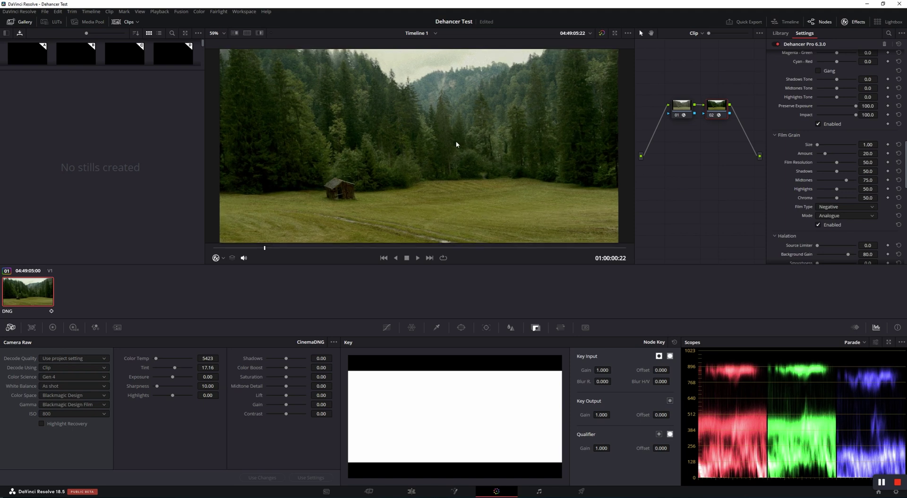
{"action": "left_click", "coordinate": [837, 208]}
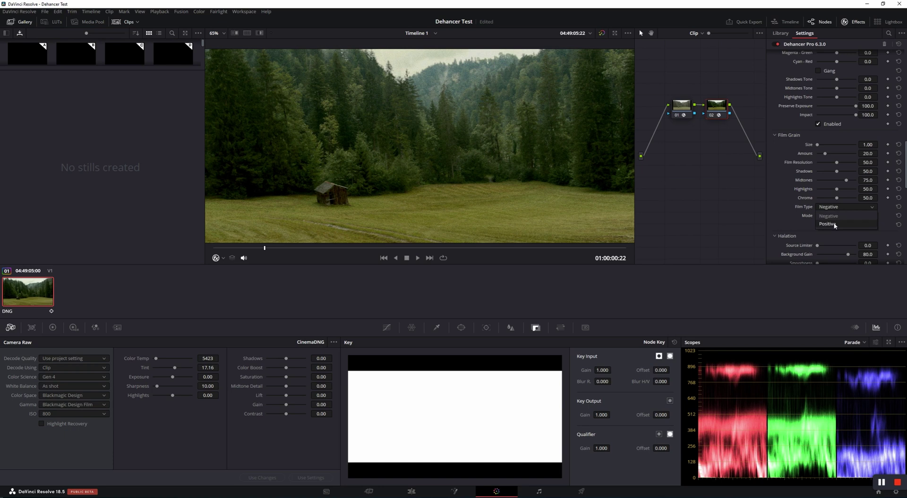
{"action": "left_click", "coordinate": [835, 225]}
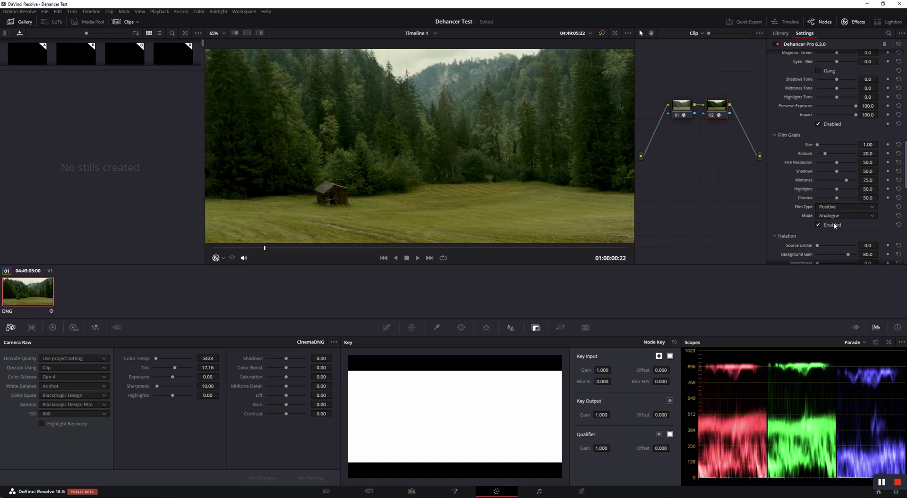
{"action": "scroll", "coordinate": [498, 112], "scroll_direction": "down", "scroll_amount": 3}
{"action": "scroll", "coordinate": [498, 113], "scroll_direction": "up", "scroll_amount": 4}
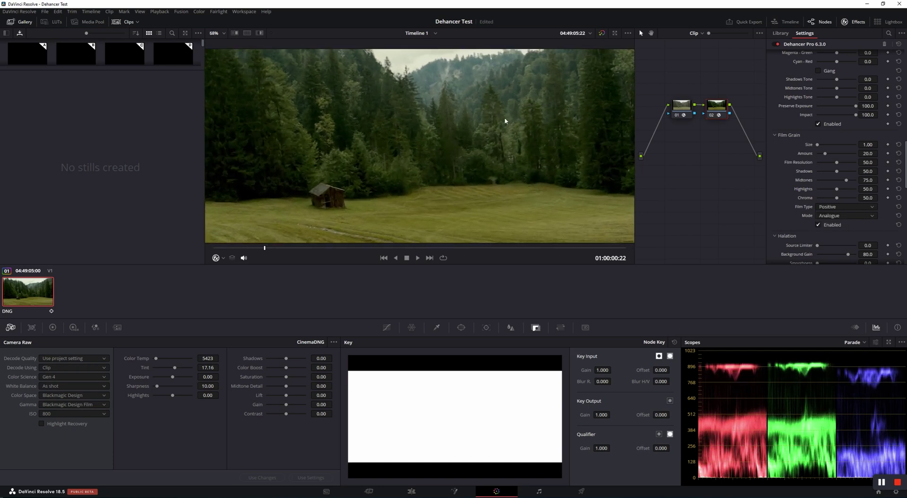
Set grain to Digital (experimental) mode with Size 1.40, then disable the grain effect.
{"action": "left_click", "coordinate": [819, 225]}
{"action": "left_click", "coordinate": [827, 216]}
{"action": "left_click", "coordinate": [827, 233]}
{"action": "scroll", "coordinate": [385, 137], "scroll_direction": "up", "scroll_amount": 2}
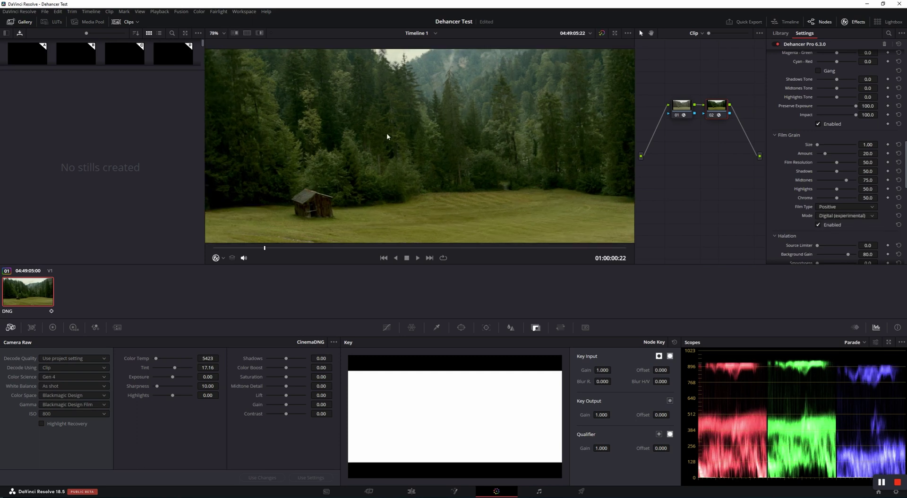
{"action": "scroll", "coordinate": [387, 133], "scroll_direction": "down", "scroll_amount": 5}
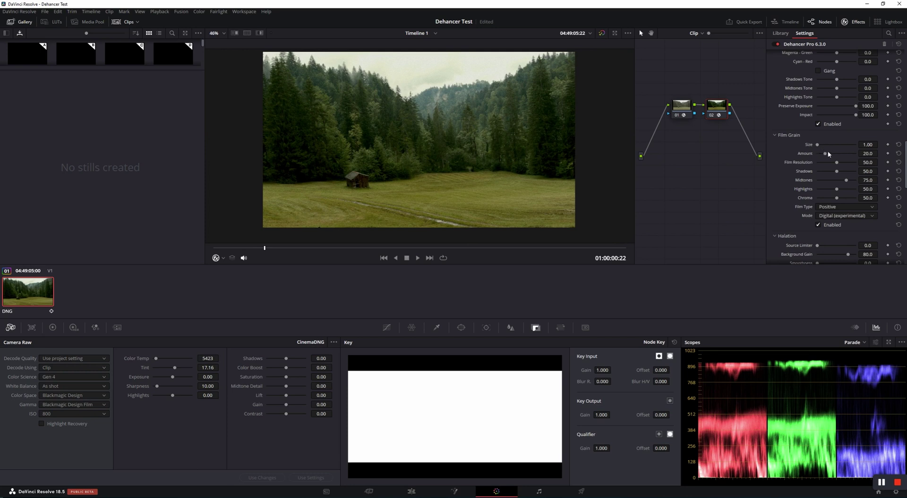
{"action": "left_click_drag", "start_coordinate": [821, 147], "coordinate": [819, 147]}
{"action": "left_click", "coordinate": [819, 225]}
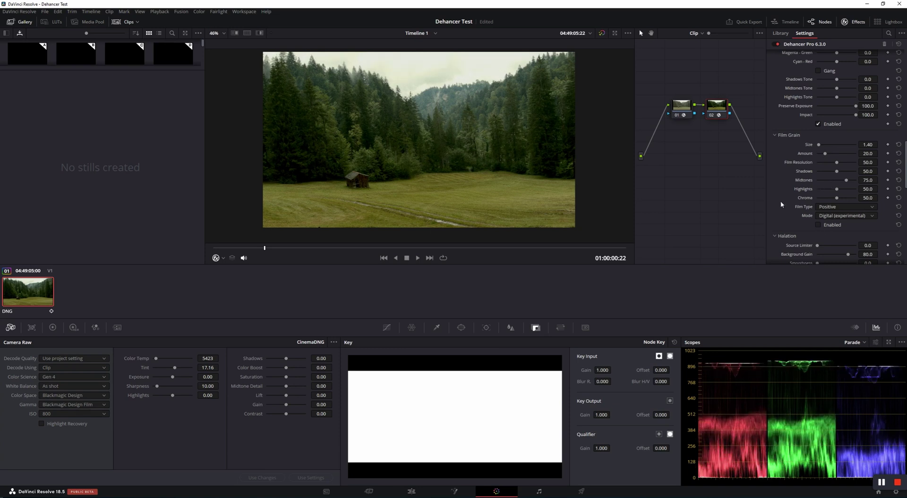
Raise halation Source Limiter to 56.9, Smoothness 52.3, Local Diffusion 51.4 and Global Diffusion 54.2.
{"action": "scroll", "coordinate": [784, 200], "scroll_direction": "down", "scroll_amount": 3}
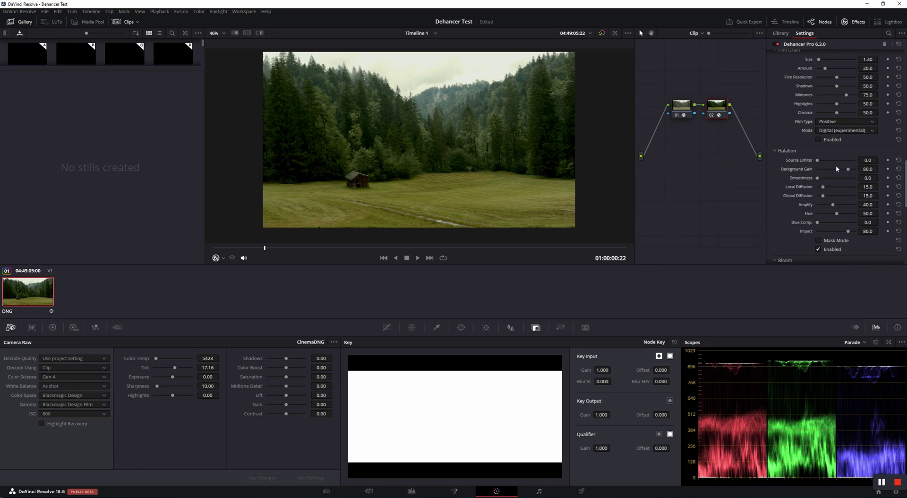
{"action": "left_click_drag", "start_coordinate": [836, 161], "coordinate": [839, 161]}
{"action": "left_click", "coordinate": [838, 178]}
{"action": "left_click", "coordinate": [838, 187]}
{"action": "left_click", "coordinate": [838, 196]}
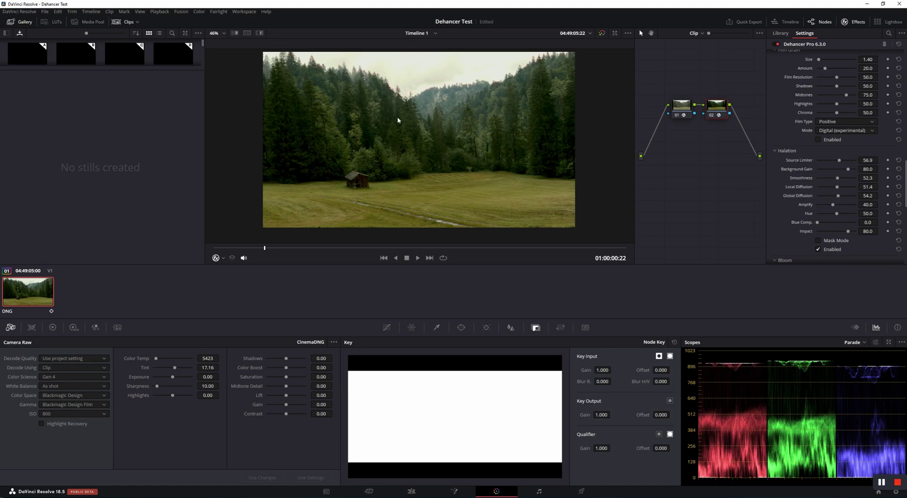
Toggle Bloom to compare the look, leaving it switched off.
{"action": "scroll", "coordinate": [444, 113], "scroll_direction": "up", "scroll_amount": 2}
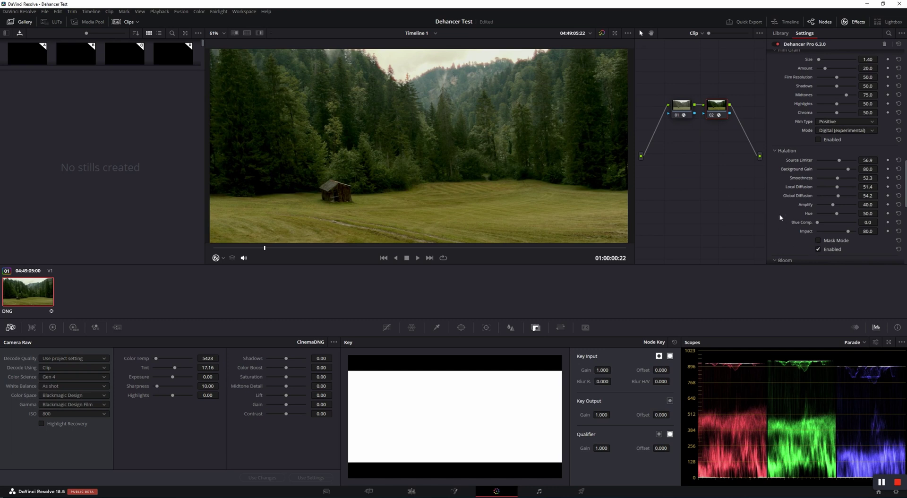
{"action": "scroll", "coordinate": [782, 215], "scroll_direction": "down", "scroll_amount": 5}
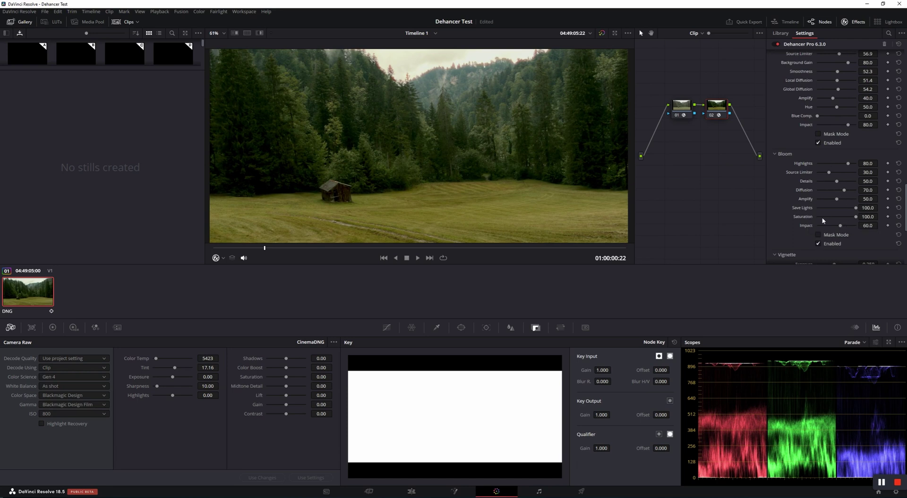
{"action": "left_click", "coordinate": [818, 243]}
{"action": "scroll", "coordinate": [492, 188], "scroll_direction": "up", "scroll_amount": 2}
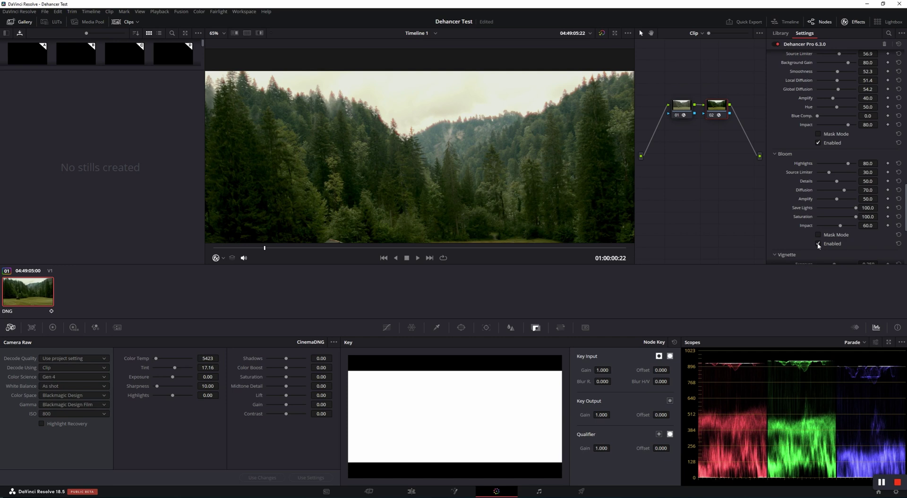
{"action": "left_click", "coordinate": [818, 244]}
Darken the vignette to Exposure -0.422 and reshape it to Size 31.2, Aspect Ratio 56.0.
{"action": "scroll", "coordinate": [833, 207], "scroll_direction": "down", "scroll_amount": 5}
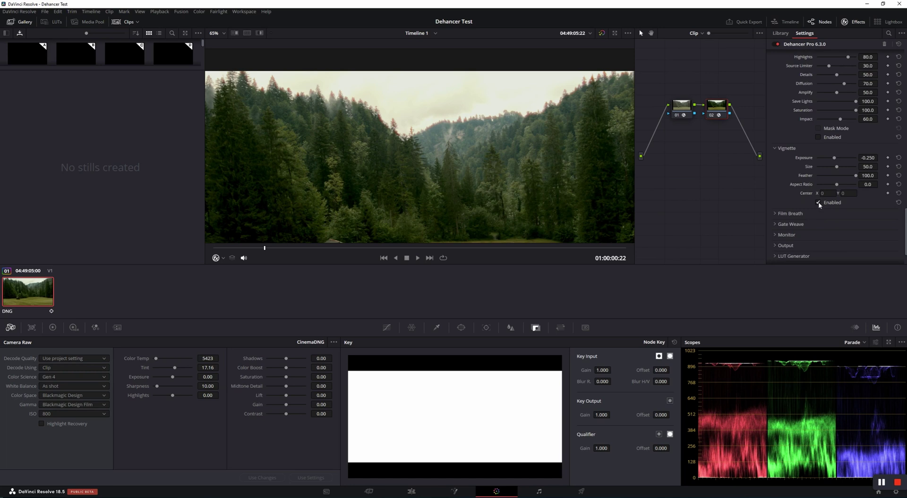
{"action": "scroll", "coordinate": [464, 141], "scroll_direction": "down", "scroll_amount": 3}
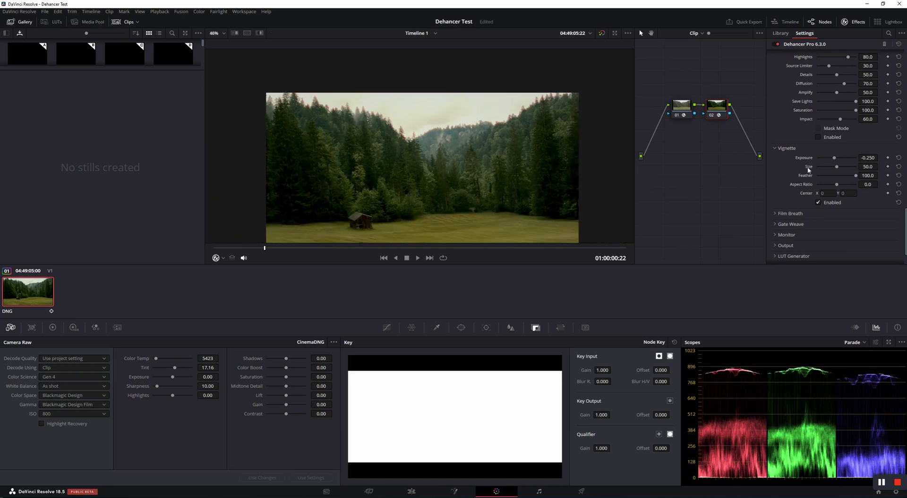
{"action": "left_click_drag", "start_coordinate": [835, 158], "coordinate": [848, 185]}
{"action": "left_click", "coordinate": [831, 176]}
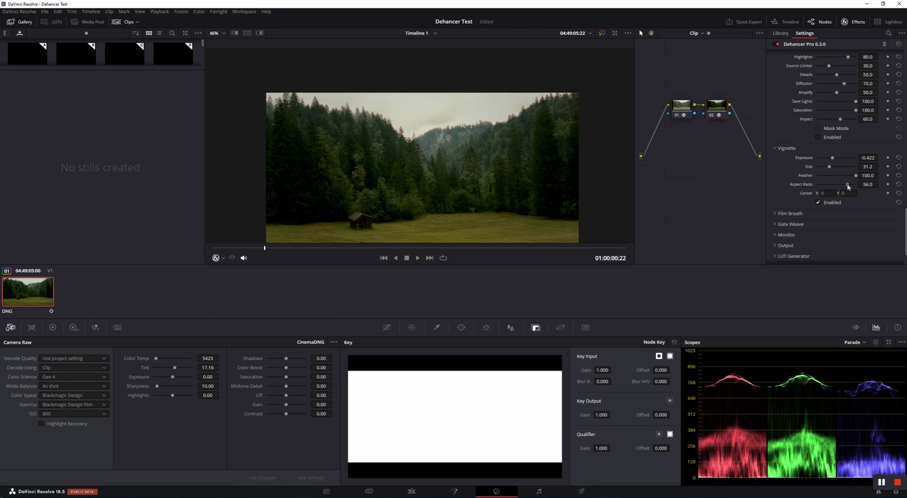
Switch the vignette off and enable Film Breath.
{"action": "left_click", "coordinate": [818, 203]}
{"action": "scroll", "coordinate": [442, 174], "scroll_direction": "down", "scroll_amount": 2}
{"action": "left_click_drag", "start_coordinate": [439, 149], "coordinate": [441, 146]}
{"action": "left_click", "coordinate": [782, 214]}
{"action": "scroll", "coordinate": [780, 217], "scroll_direction": "down", "scroll_amount": 1}
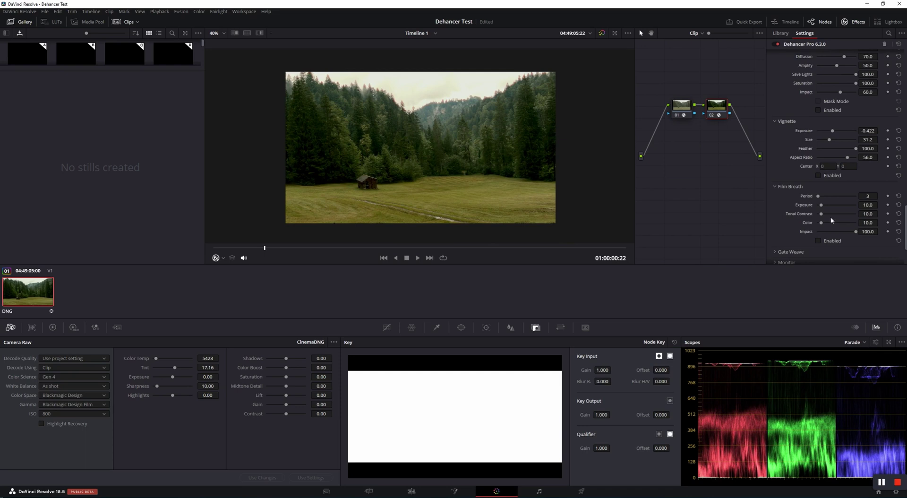
{"action": "left_click", "coordinate": [818, 241]}
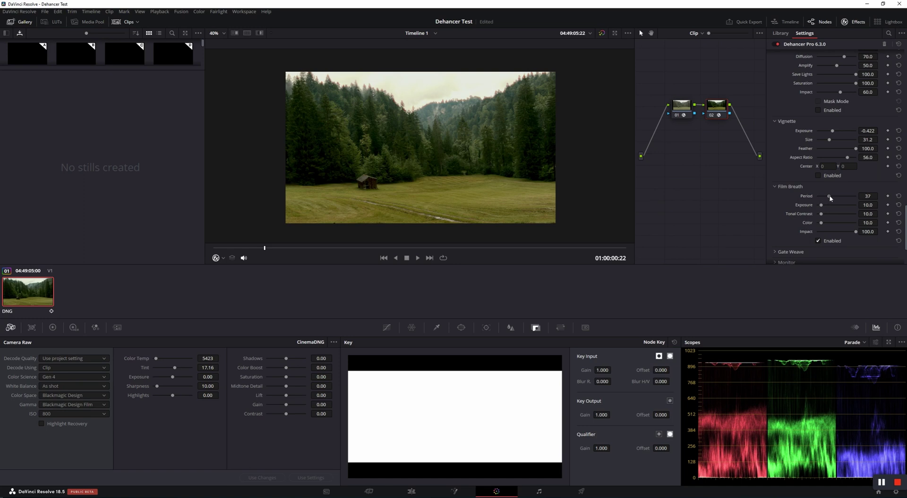
Shorten Film Breath Period to 15, disable Film Breath, and reveal the Gate Weave settings.
{"action": "mouse_move", "coordinate": [832, 198]}
{"action": "left_mouse_down"}
{"action": "mouse_move", "coordinate": [840, 199]}
{"action": "mouse_move", "coordinate": [823, 199]}
{"action": "left_mouse_up"}
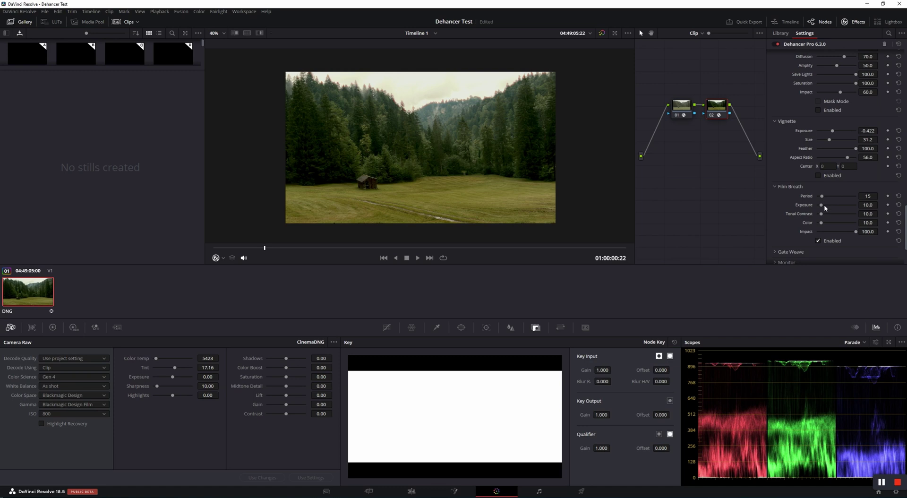
{"action": "scroll", "coordinate": [824, 205], "scroll_direction": "down", "scroll_amount": 1}
{"action": "left_click", "coordinate": [817, 219]}
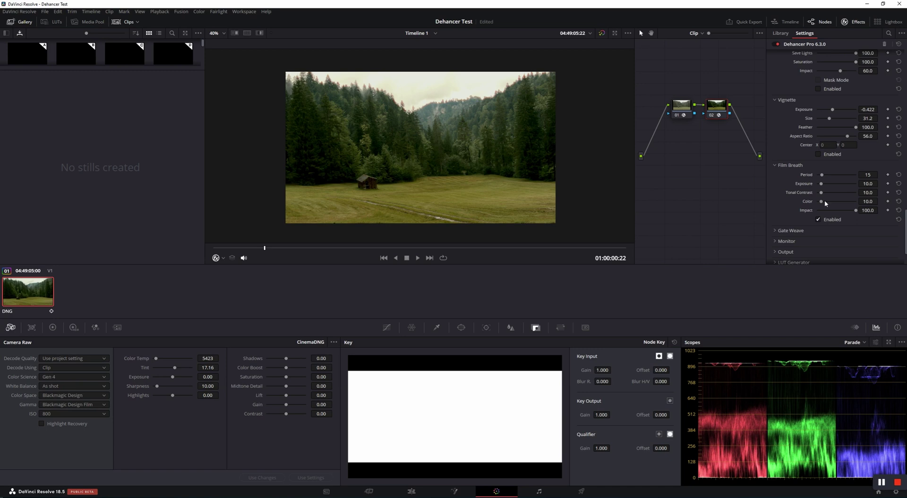
{"action": "left_click", "coordinate": [818, 220]}
{"action": "left_click", "coordinate": [798, 230]}
{"action": "scroll", "coordinate": [803, 226], "scroll_direction": "down", "scroll_amount": 3}
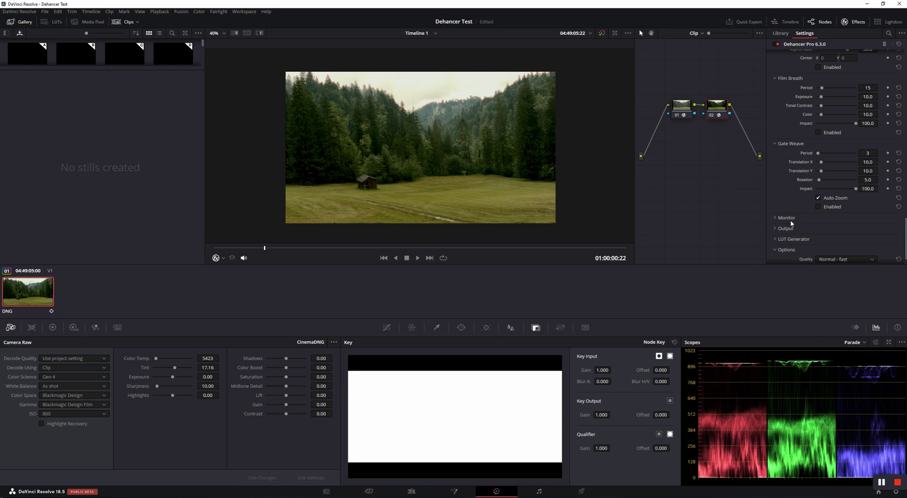
Preview then turn off the False Color and Clipping Indication overlays, keeping Total Impact at 100.0.
{"action": "left_click", "coordinate": [790, 218]}
{"action": "scroll", "coordinate": [821, 203], "scroll_direction": "down", "scroll_amount": 1}
{"action": "left_click", "coordinate": [818, 207]}
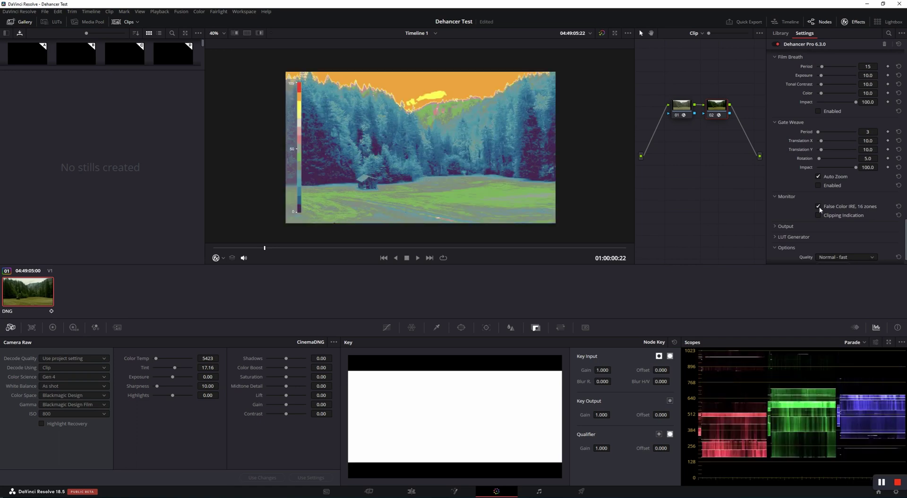
{"action": "left_click", "coordinate": [819, 207]}
{"action": "left_click", "coordinate": [819, 216]}
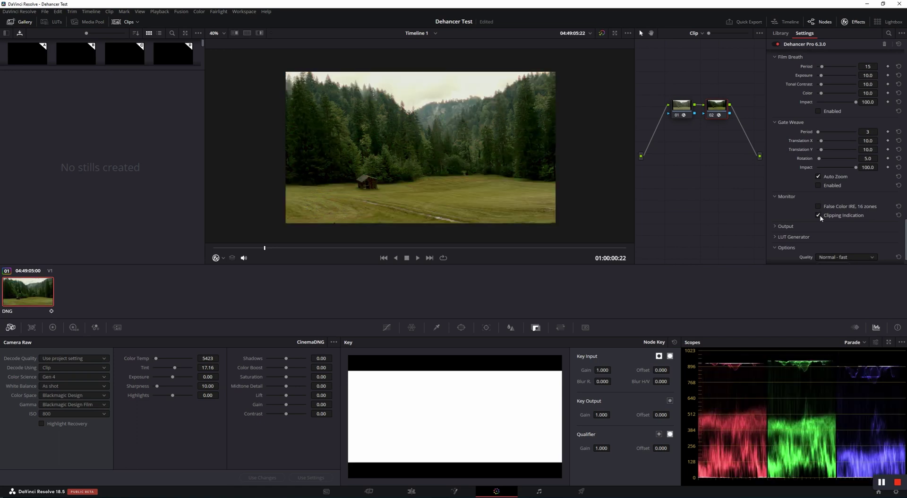
{"action": "left_click", "coordinate": [819, 216]}
{"action": "scroll", "coordinate": [821, 217], "scroll_direction": "down", "scroll_amount": 1}
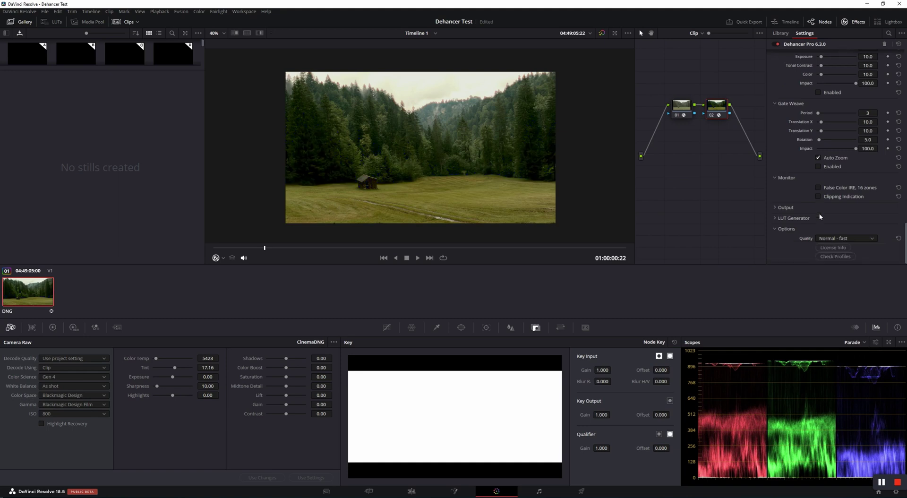
{"action": "left_click", "coordinate": [785, 208]}
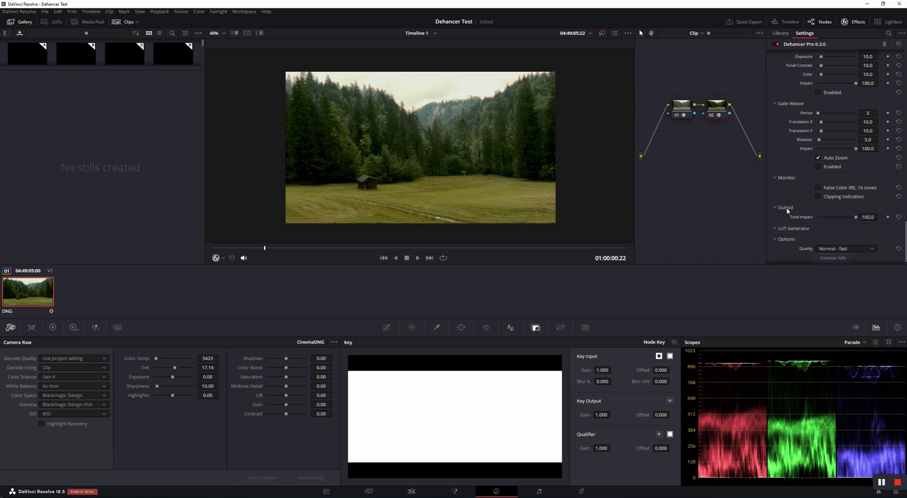
{"action": "mouse_move", "coordinate": [856, 217]}
{"action": "left_mouse_down"}
{"action": "mouse_move", "coordinate": [820, 218]}
{"action": "mouse_move", "coordinate": [862, 220]}
{"action": "left_mouse_up"}
Reveal the LUT Generator settings, save the Dehancer Test project, and keep Quality at Normal - fast.
{"action": "left_click", "coordinate": [798, 228]}
{"action": "scroll", "coordinate": [816, 206], "scroll_direction": "down", "scroll_amount": 2}
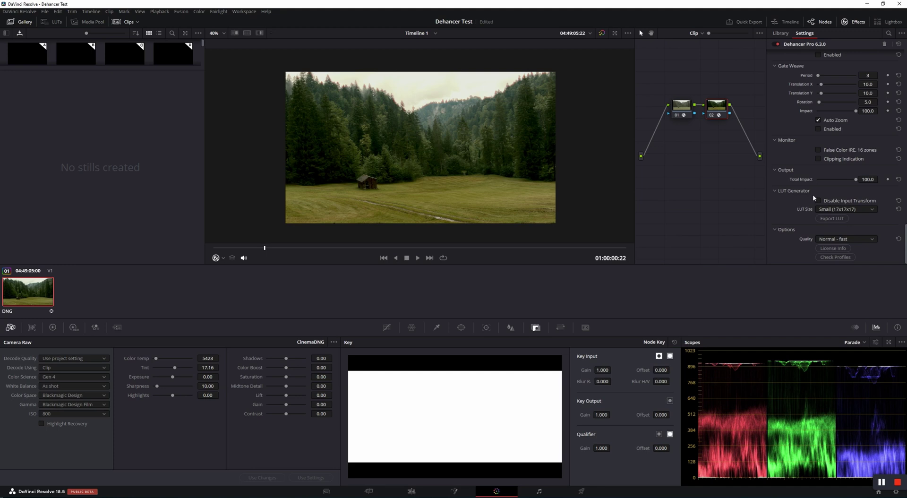
{"action": "key", "text": "ctrl+s"}
{"action": "left_click", "coordinate": [842, 239]}
{"action": "left_click", "coordinate": [842, 240]}
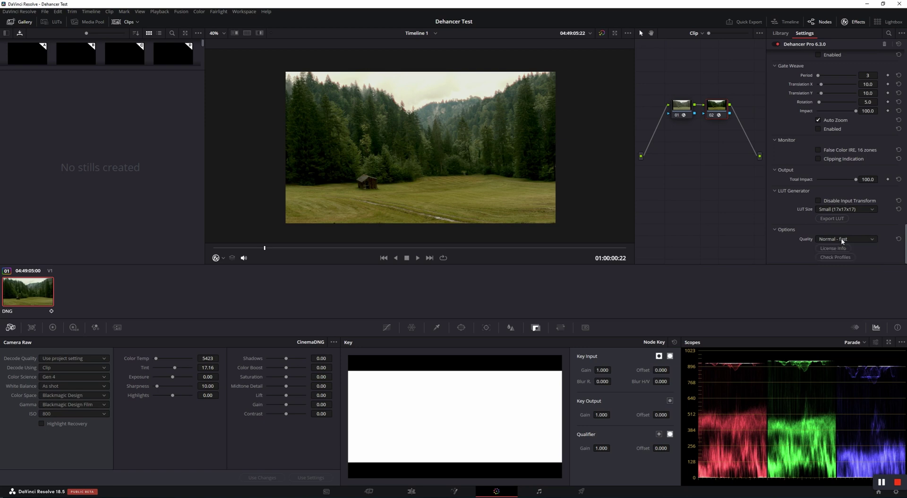